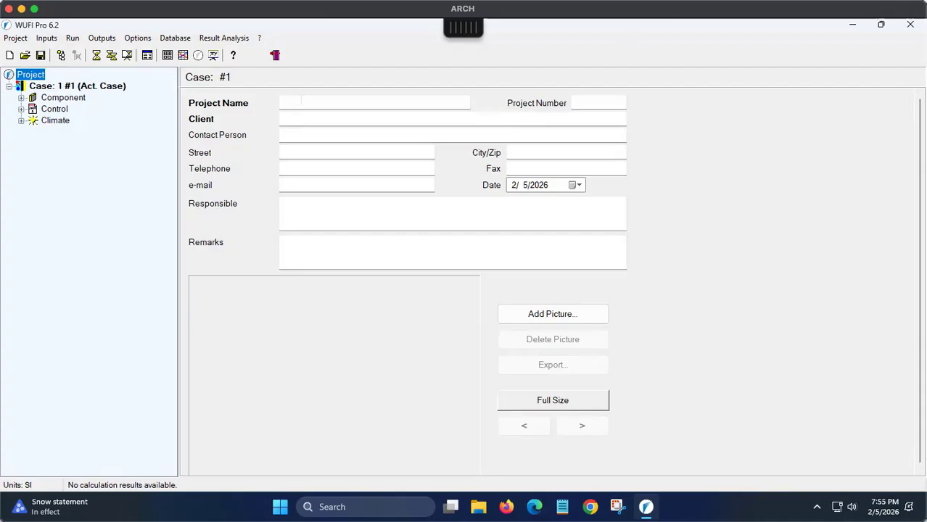
Step: Enter the project name Example Residential Project, the client Residential Owner, and the project's city and zip code
{"action": "left_click", "coordinate": [300, 103]}
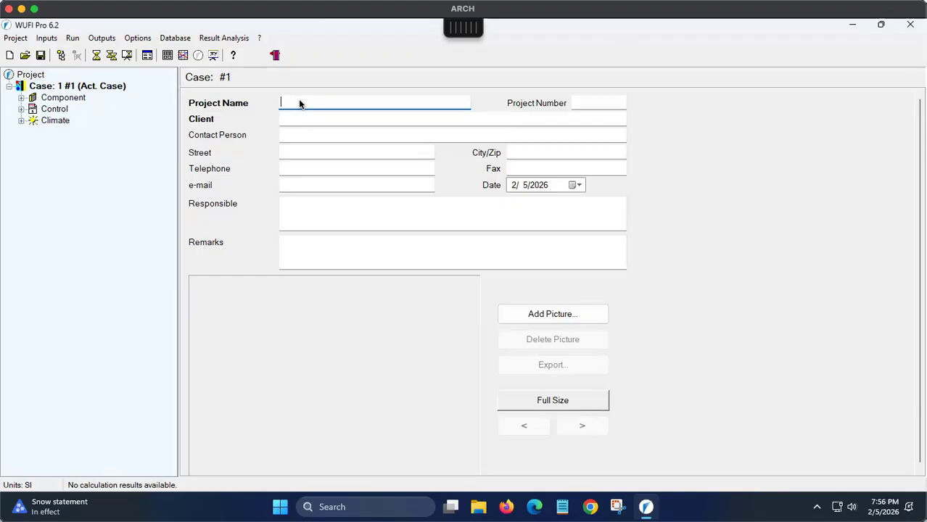
{"action": "type", "text": "Example Residential Project"}
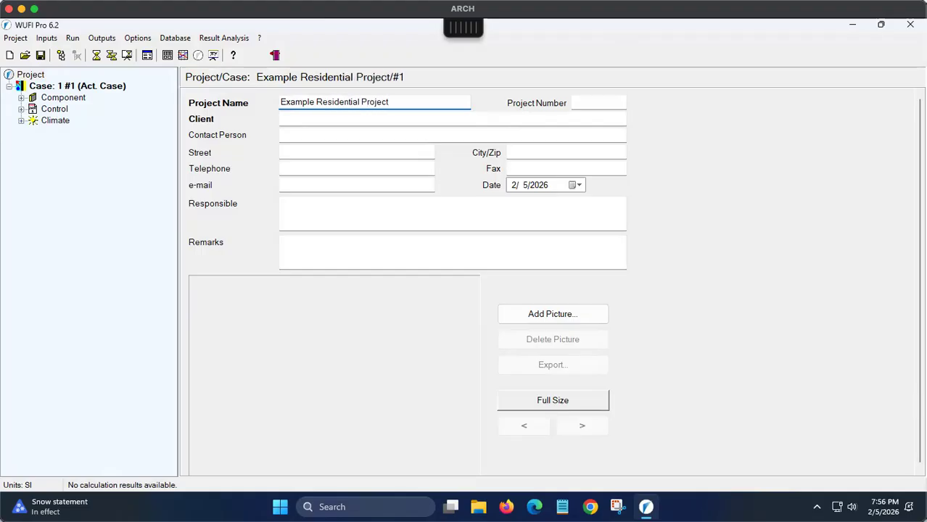
{"action": "left_click", "coordinate": [286, 119]}
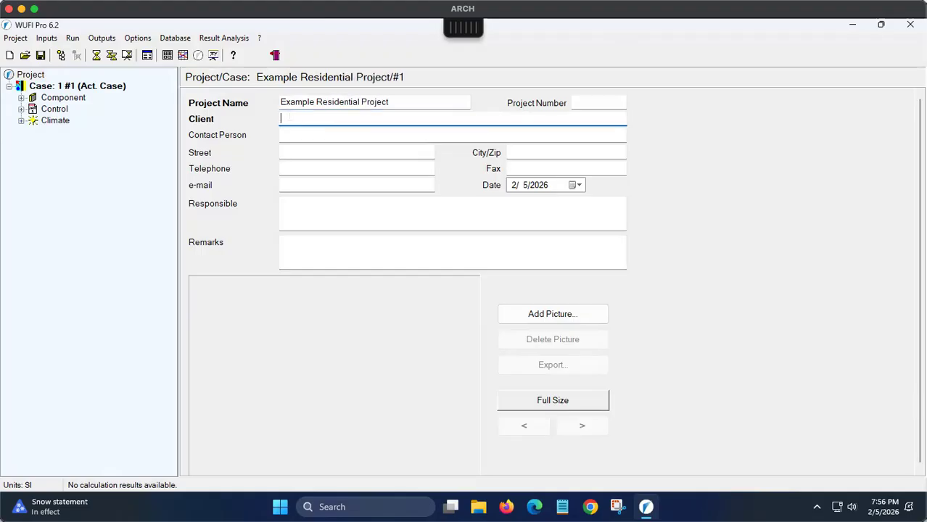
{"action": "type", "text": "Residential Owner"}
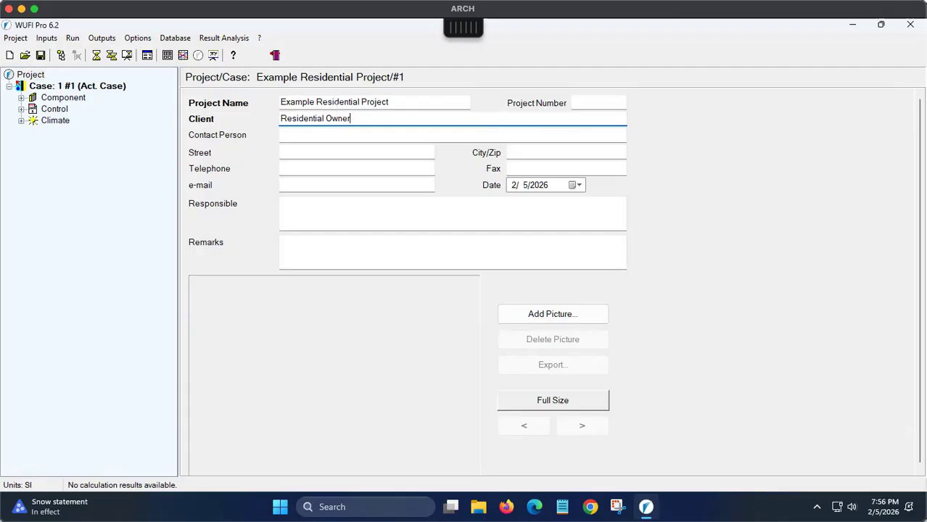
{"action": "left_click", "coordinate": [529, 148]}
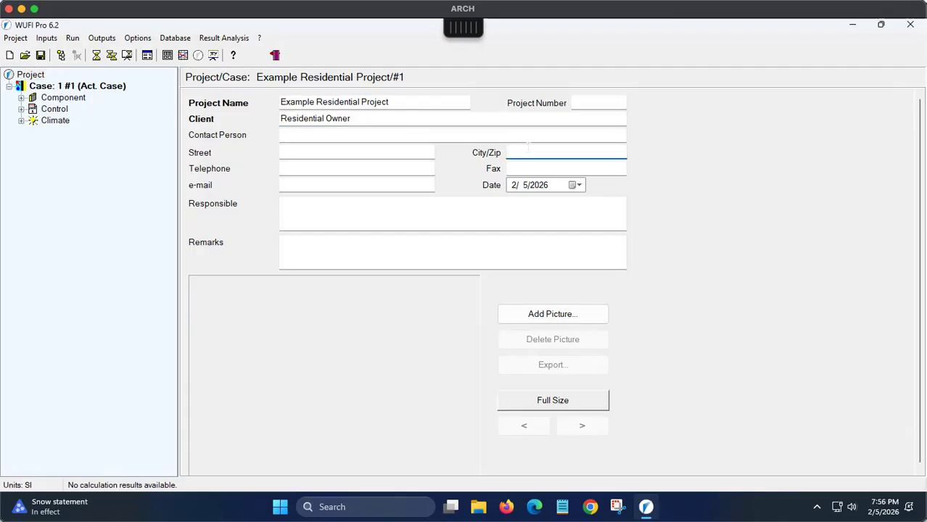
{"action": "type", "text": "Indianapolis 46204"}
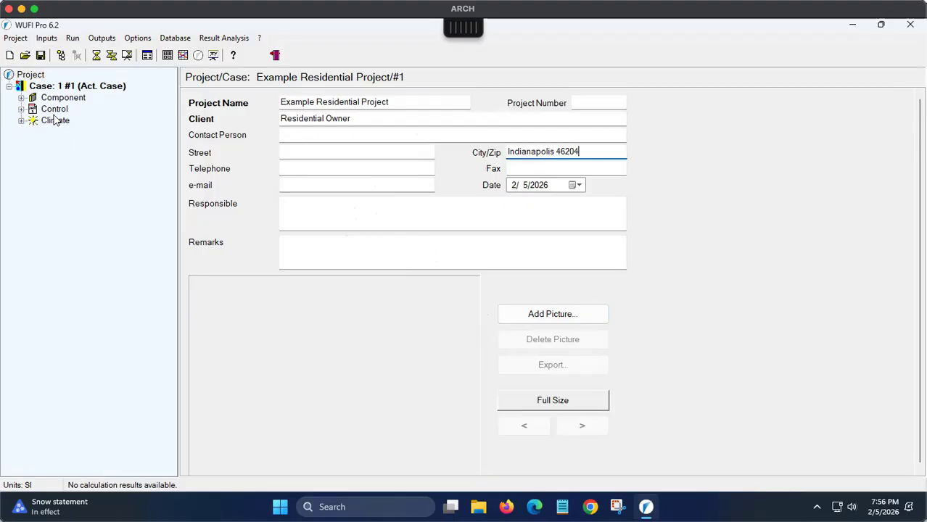
Step: Expand the Component, Control and Climate branches of the active case in the project tree
{"action": "left_click", "coordinate": [22, 98]}
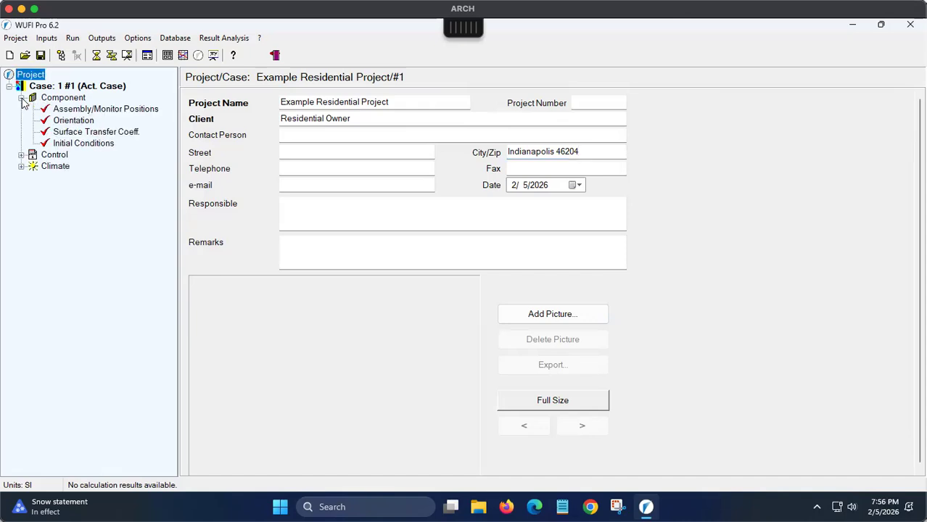
{"action": "left_click", "coordinate": [22, 155]}
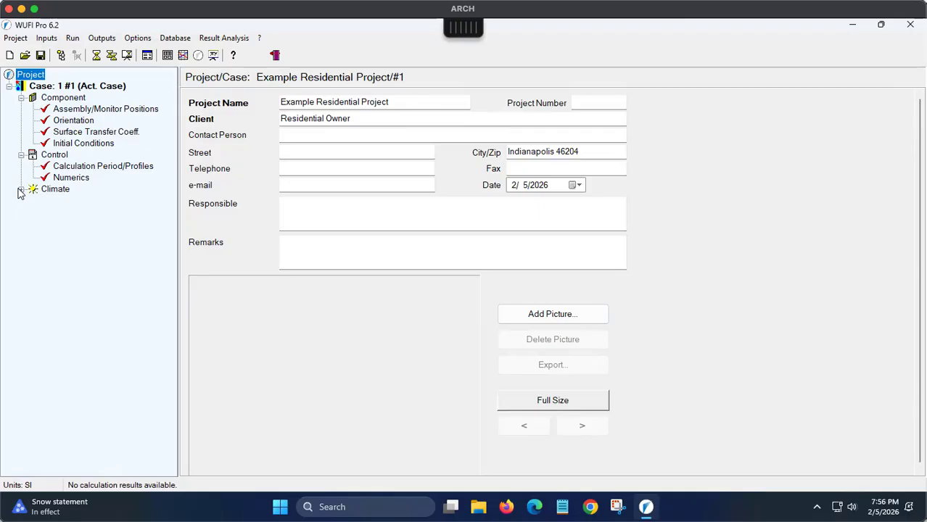
{"action": "left_click", "coordinate": [21, 189]}
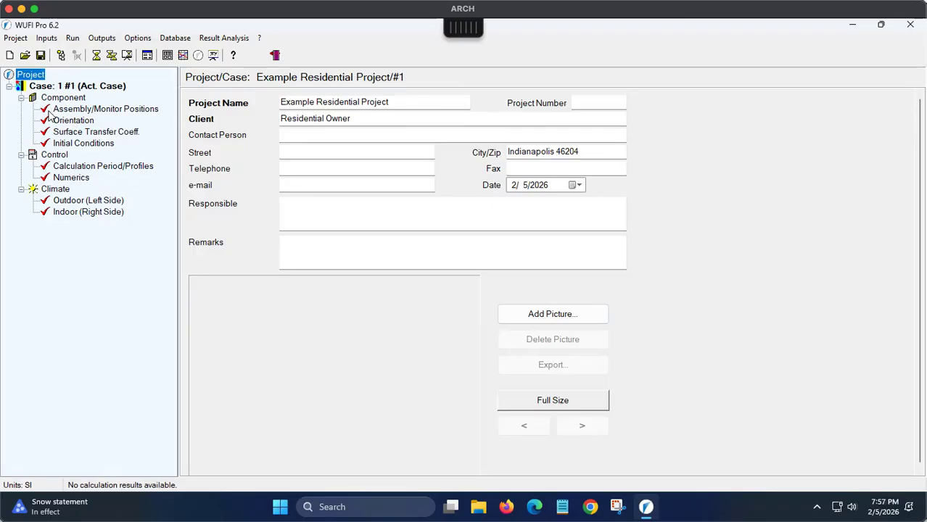
Step: Start setting the outdoor (left side) climate from the map and pick the Indianapolis, IN station
{"action": "left_click", "coordinate": [70, 204]}
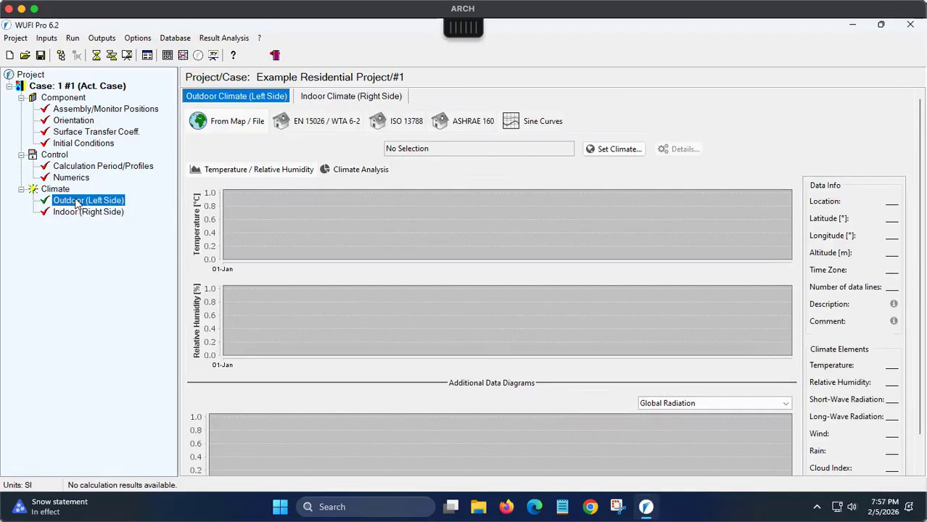
{"action": "left_click", "coordinate": [244, 128]}
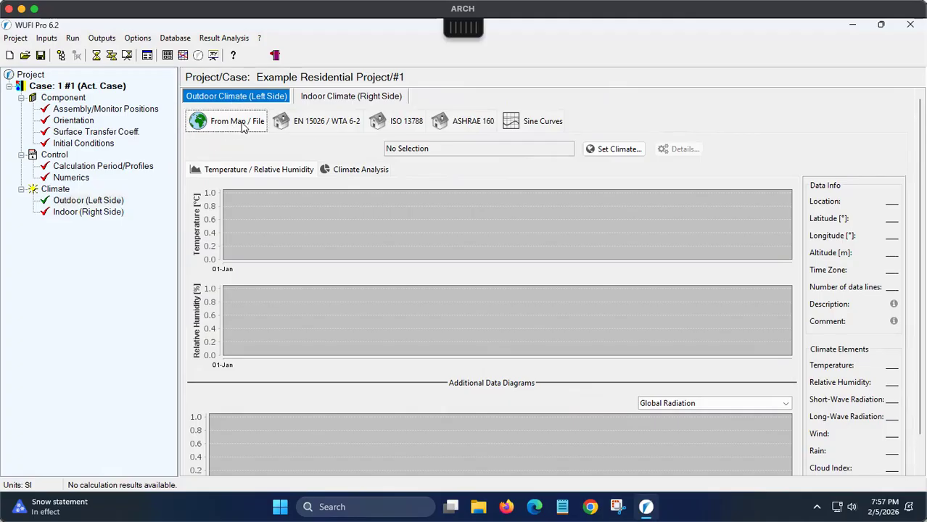
{"action": "left_click", "coordinate": [605, 149]}
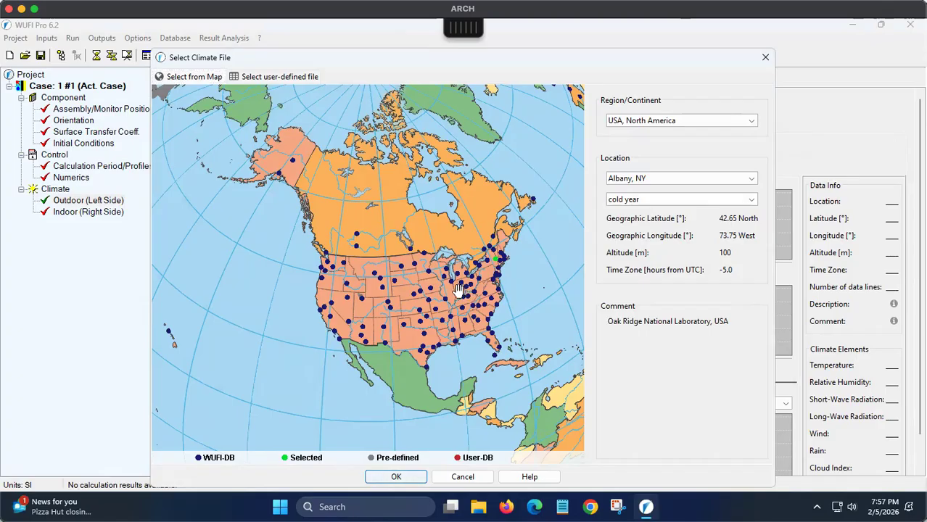
{"action": "scroll", "coordinate": [431, 310], "scroll_direction": "up", "scroll_amount": 1}
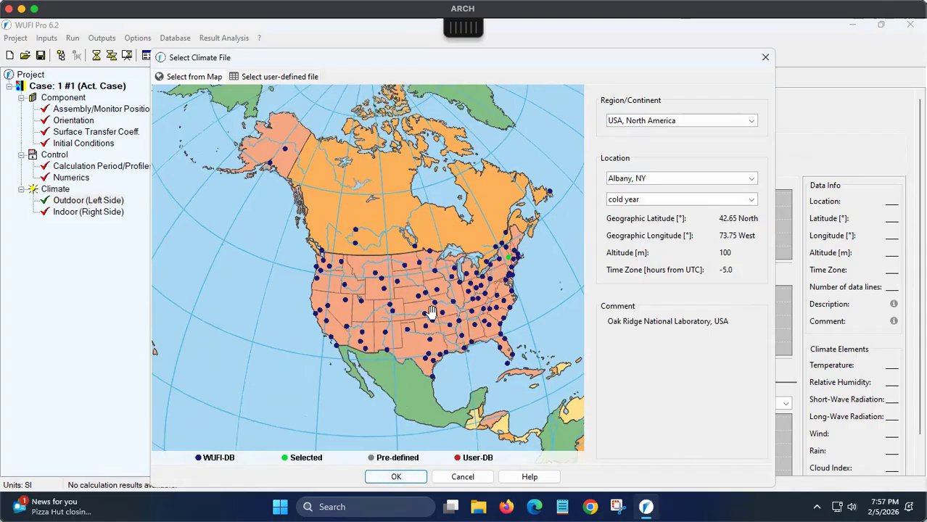
{"action": "left_click", "coordinate": [469, 297]}
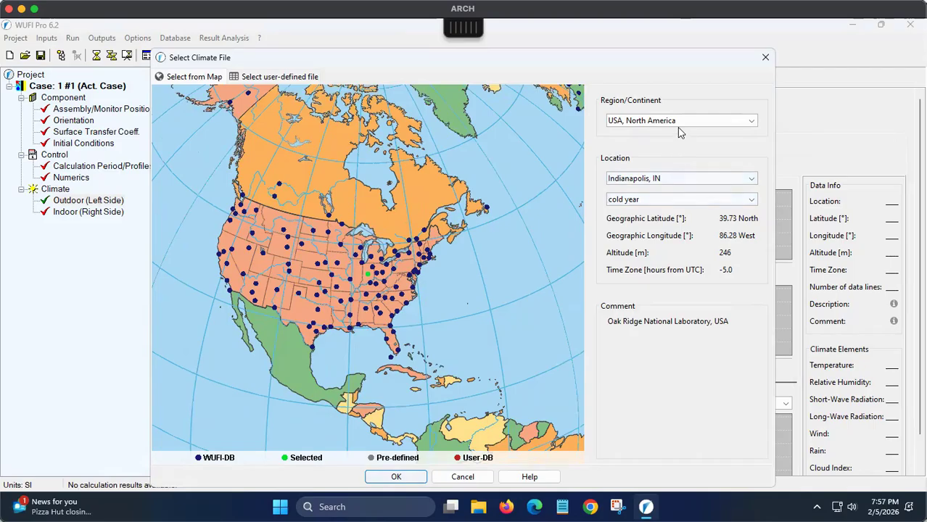
Step: Review the region, location and year options, then apply the Indianapolis, IN cold year as the outdoor climate
{"action": "left_click", "coordinate": [752, 123]}
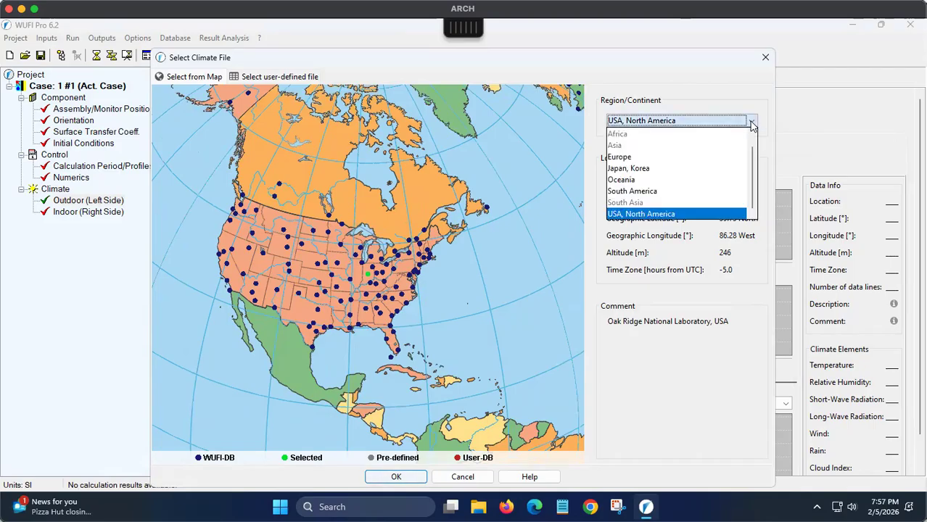
{"action": "left_click", "coordinate": [754, 121]}
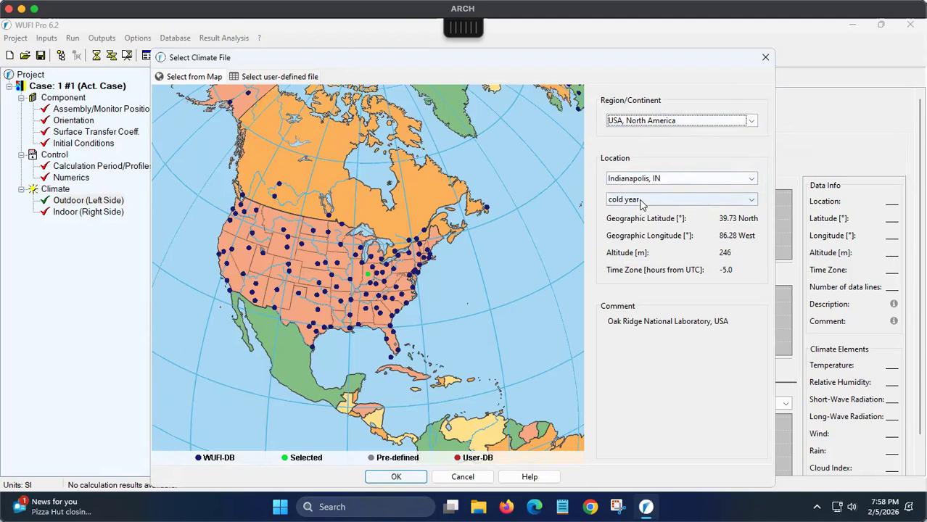
{"action": "left_click", "coordinate": [658, 180]}
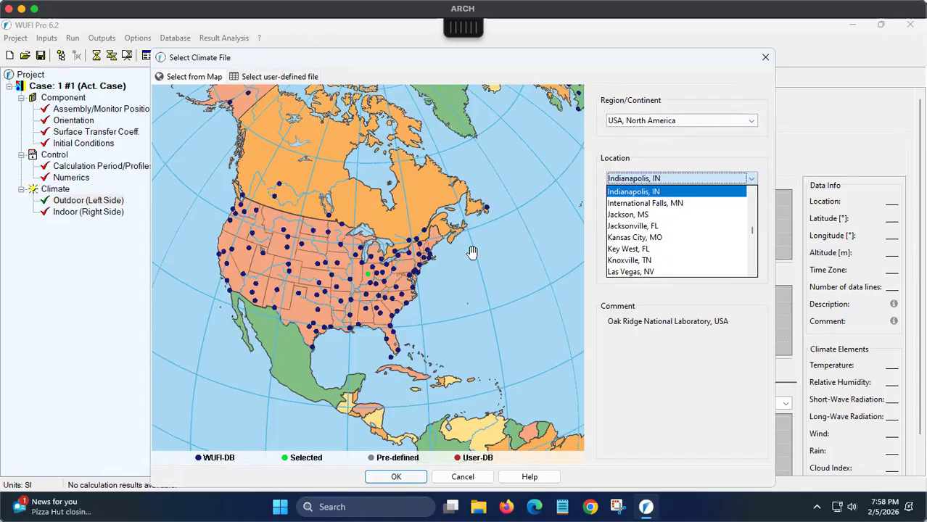
{"action": "left_click", "coordinate": [370, 269]}
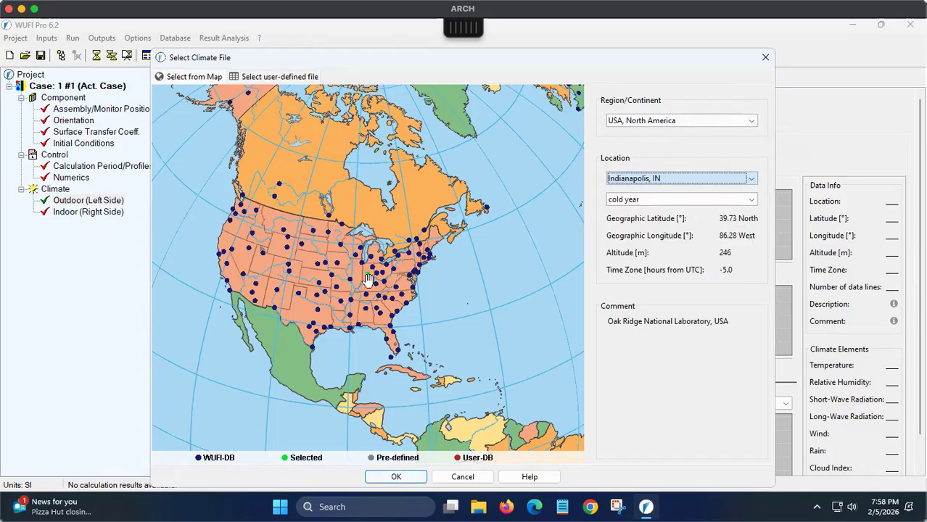
{"action": "left_click", "coordinate": [636, 201]}
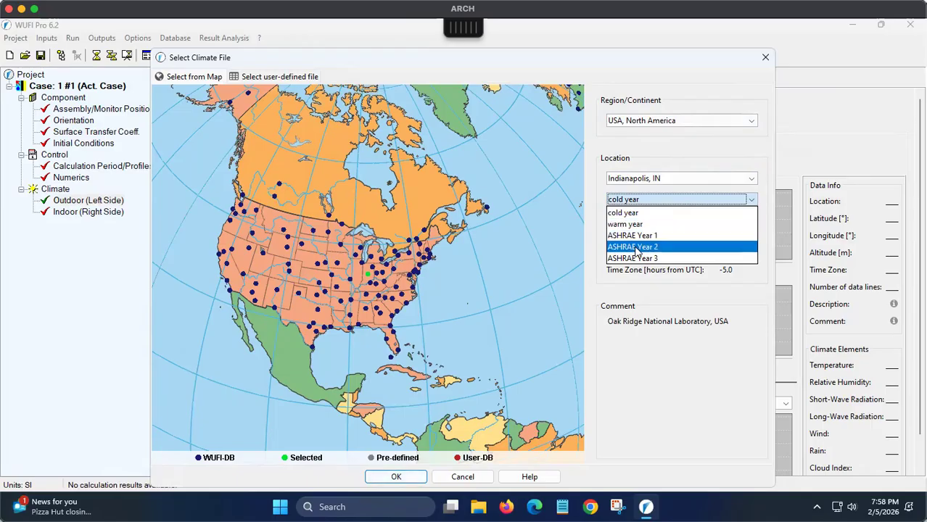
{"action": "left_click", "coordinate": [645, 292]}
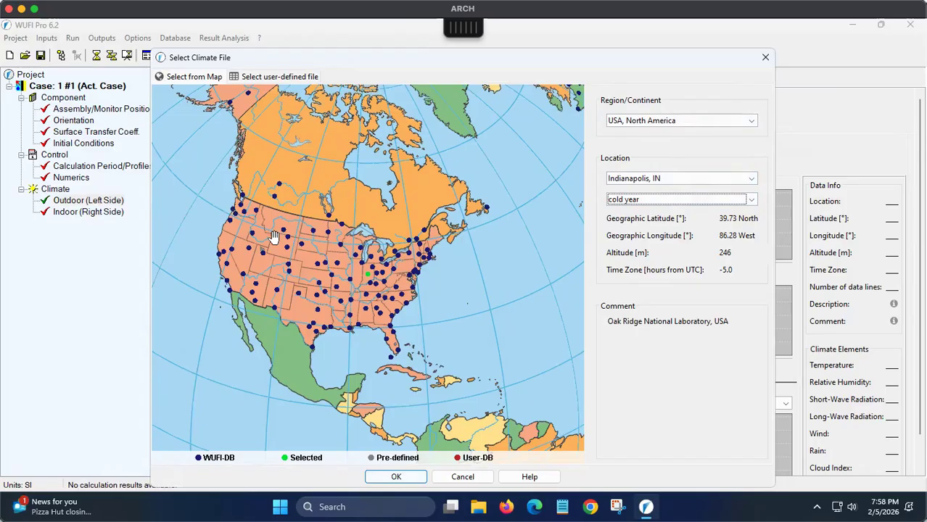
{"action": "left_click", "coordinate": [396, 478]}
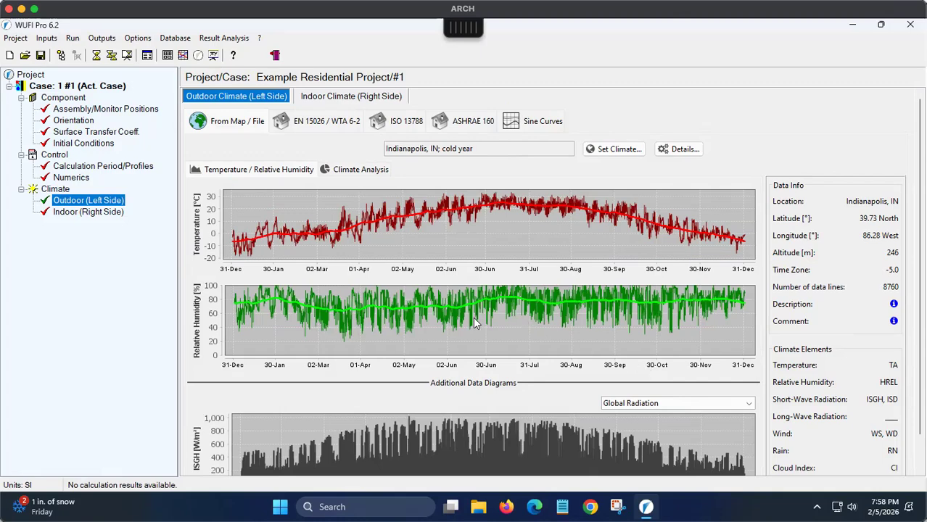
{"action": "scroll", "coordinate": [474, 318], "scroll_direction": "down", "scroll_amount": 3}
{"action": "scroll", "coordinate": [475, 319], "scroll_direction": "up", "scroll_amount": 3}
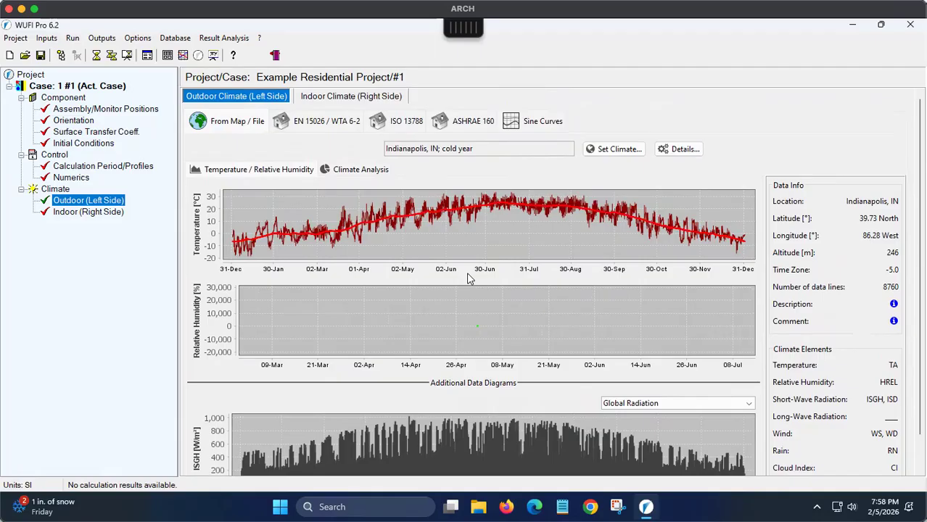
Step: Set the indoor (right side) climate to the ASHRAE 160 model with the AC type Air-conditioning
{"action": "left_click", "coordinate": [325, 97]}
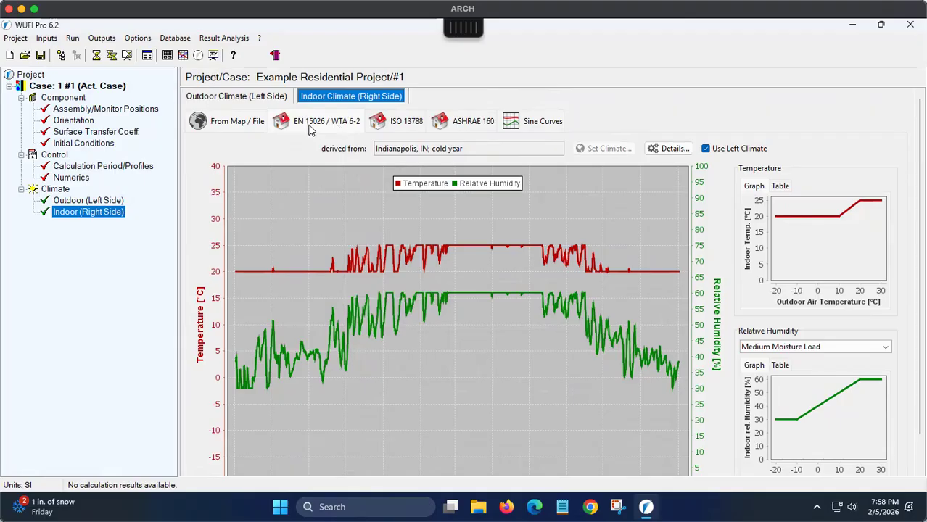
{"action": "left_click", "coordinate": [401, 127]}
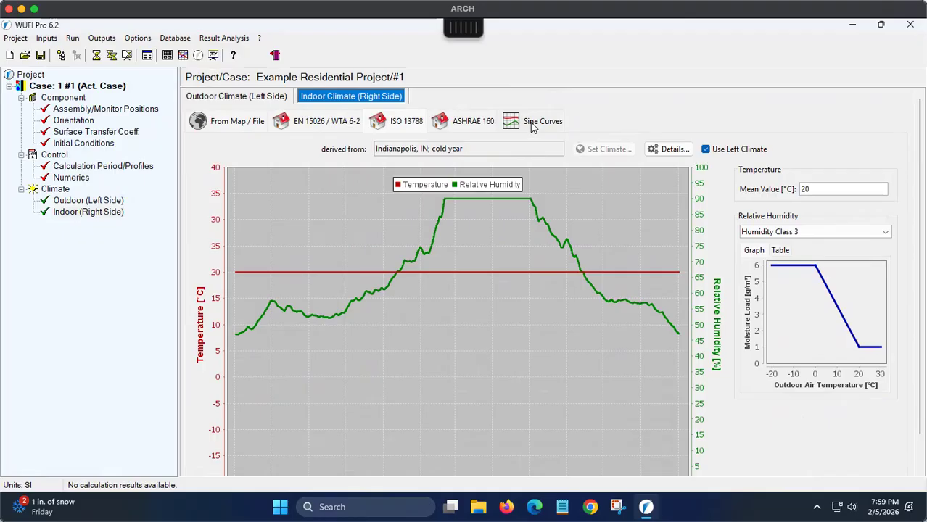
{"action": "left_click", "coordinate": [472, 122]}
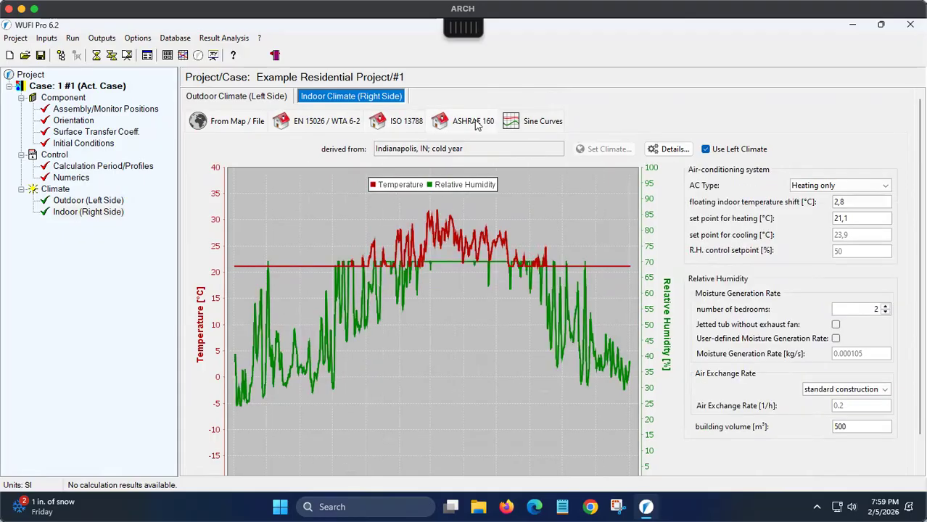
{"action": "left_click", "coordinate": [812, 190]}
{"action": "left_click", "coordinate": [806, 208]}
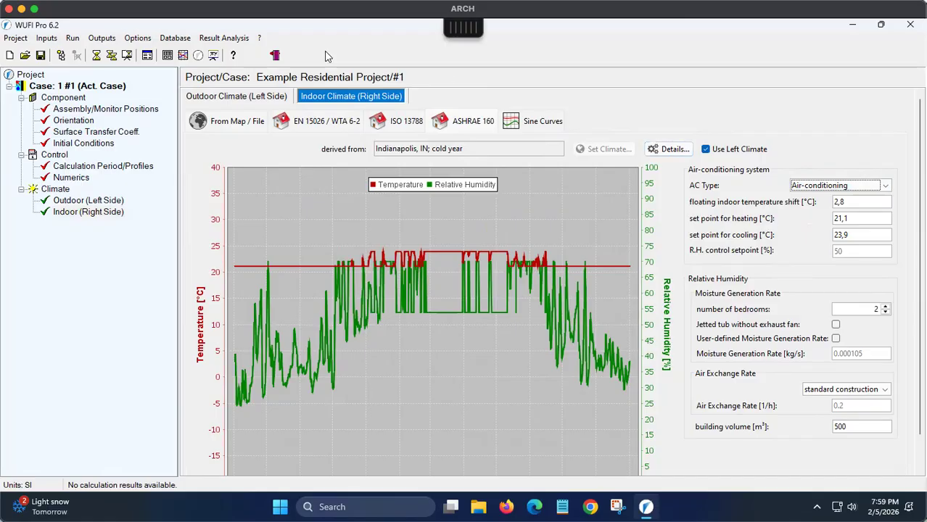
Step: Change the unit system to IP (Inch-Pound System of Units) and accept possible rounding errors
{"action": "left_click", "coordinate": [138, 38]}
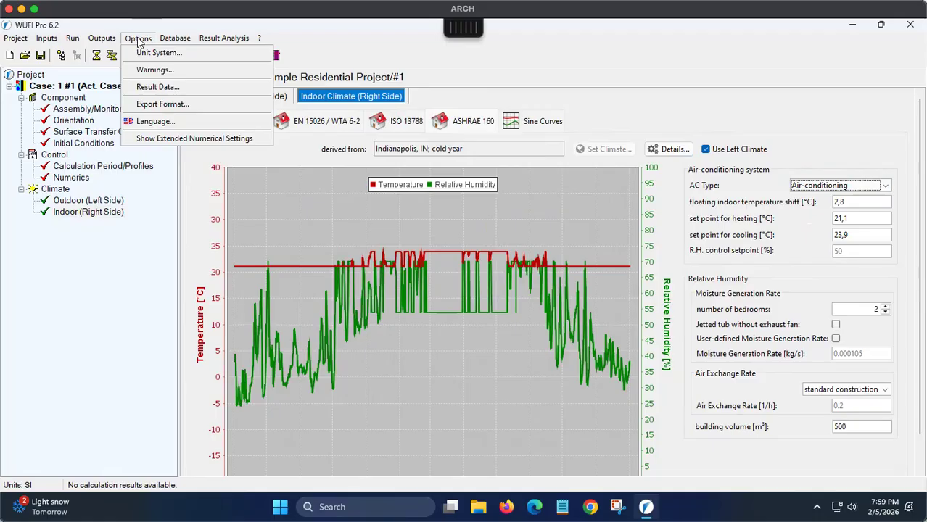
{"action": "left_click", "coordinate": [158, 54]}
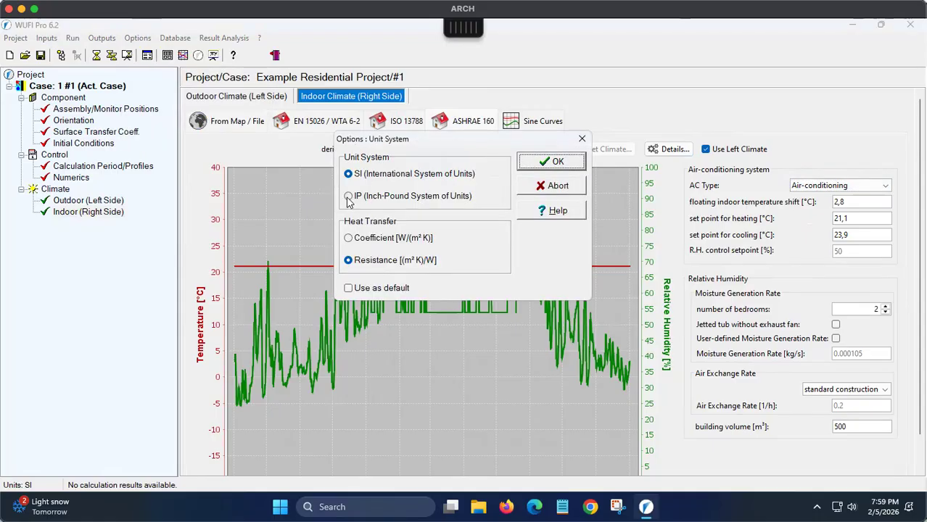
{"action": "left_click", "coordinate": [349, 196]}
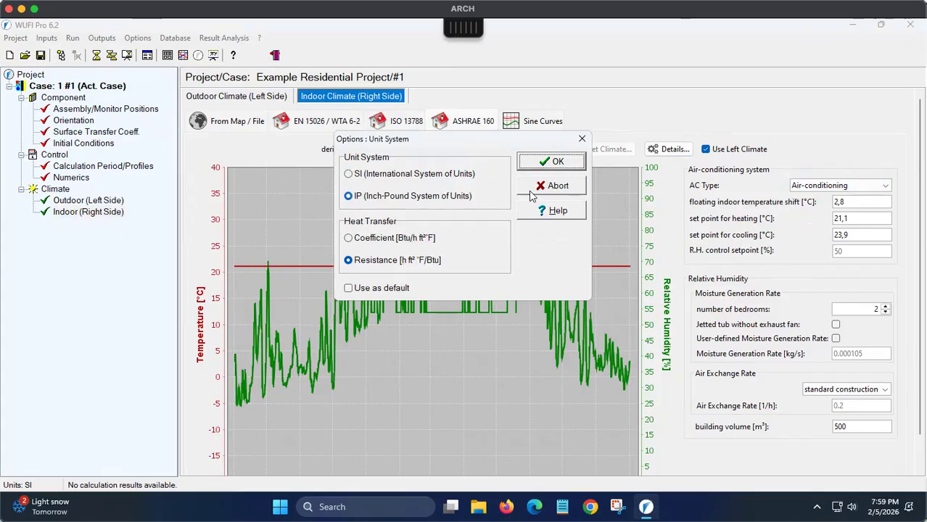
{"action": "left_click", "coordinate": [550, 164]}
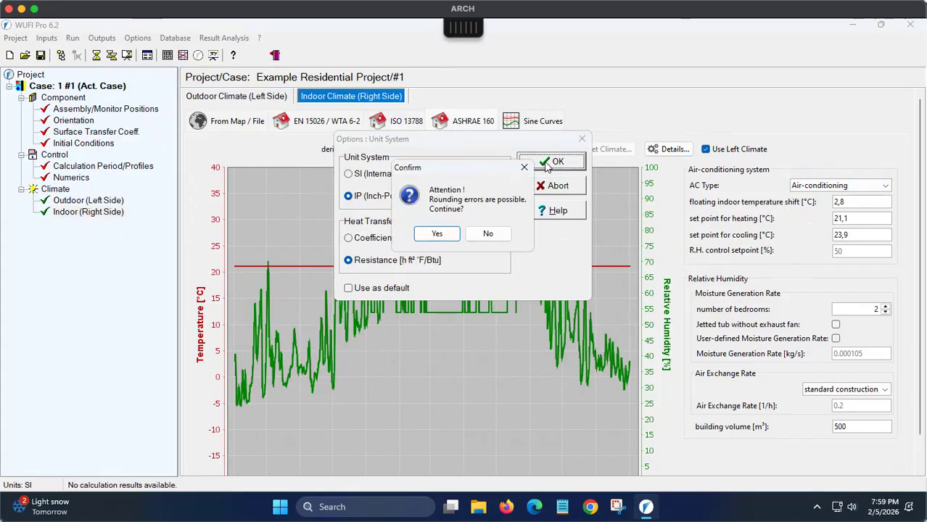
{"action": "left_click", "coordinate": [437, 234]}
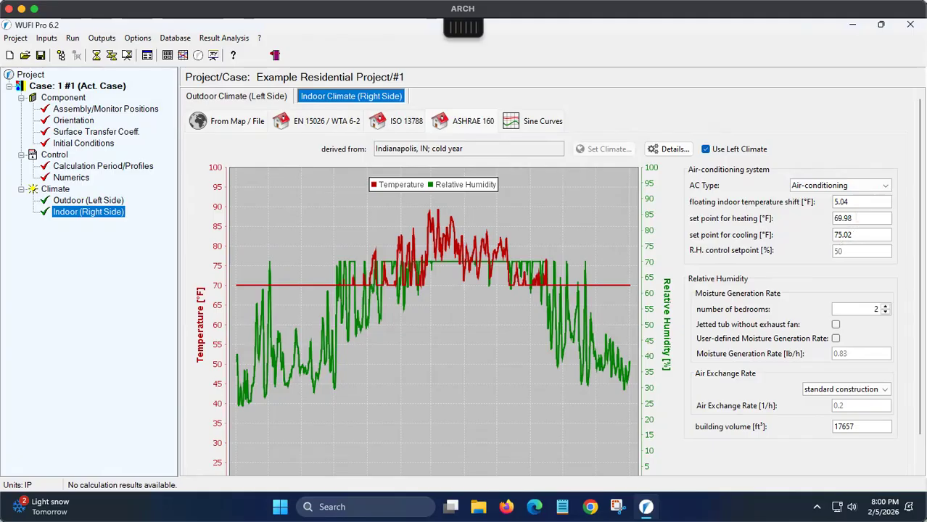
Step: Set the indoor heating set point to 70 °F and cooling set point to 75 °F, keeping standard construction for the air exchange rate
{"action": "left_click_drag", "start_coordinate": [857, 218], "coordinate": [838, 218]}
{"action": "type", "text": "70"}
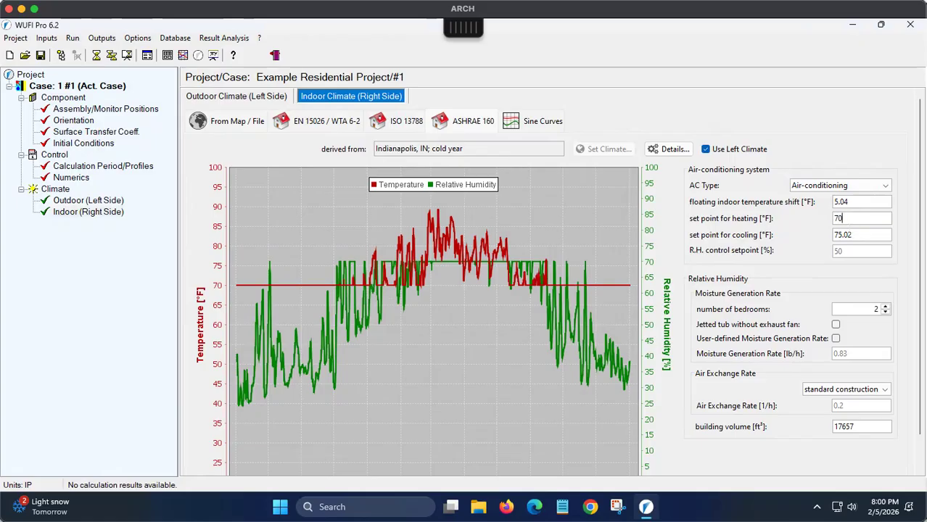
{"action": "left_click_drag", "start_coordinate": [862, 234], "coordinate": [826, 235]}
{"action": "type", "text": "75"}
{"action": "left_click", "coordinate": [814, 392]}
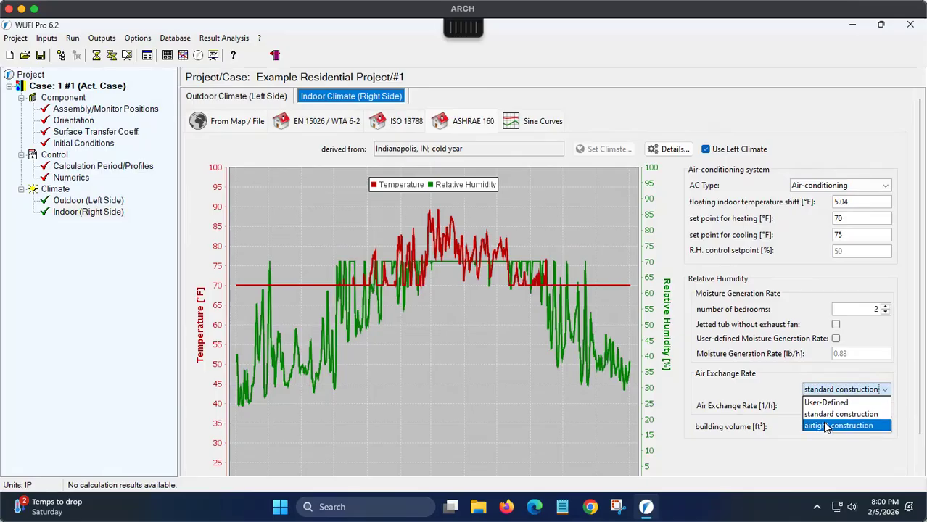
{"action": "left_click", "coordinate": [828, 415]}
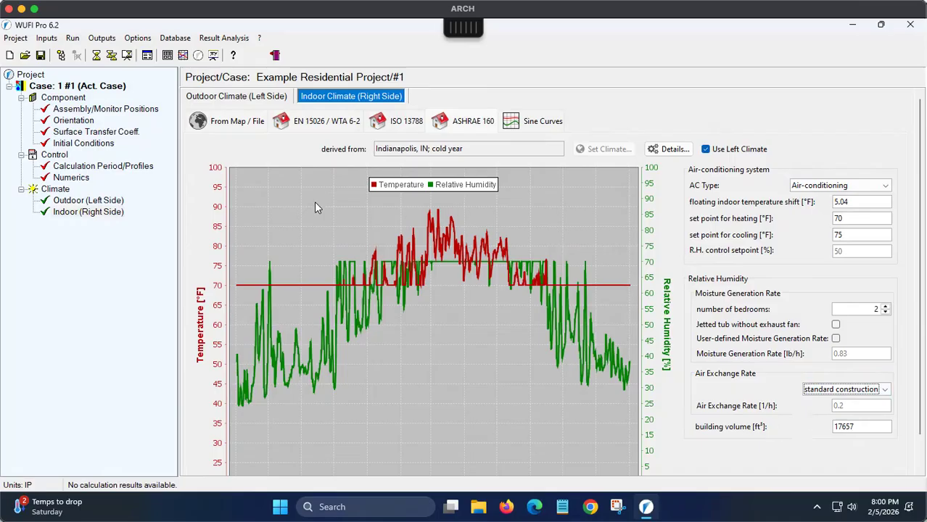
Step: Review the outdoor (left side) and indoor (right side) climate data of the case
{"action": "left_click", "coordinate": [58, 200]}
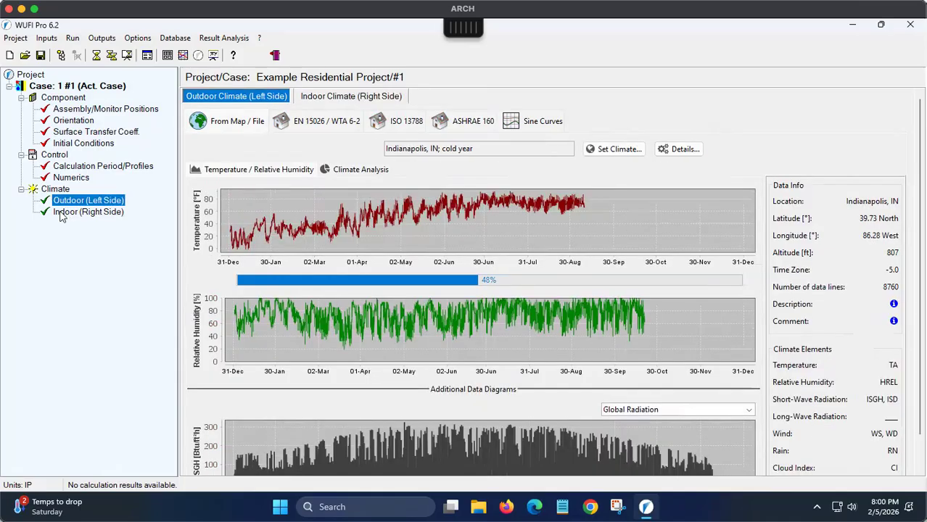
{"action": "left_click", "coordinate": [61, 212]}
{"action": "left_click", "coordinate": [64, 202]}
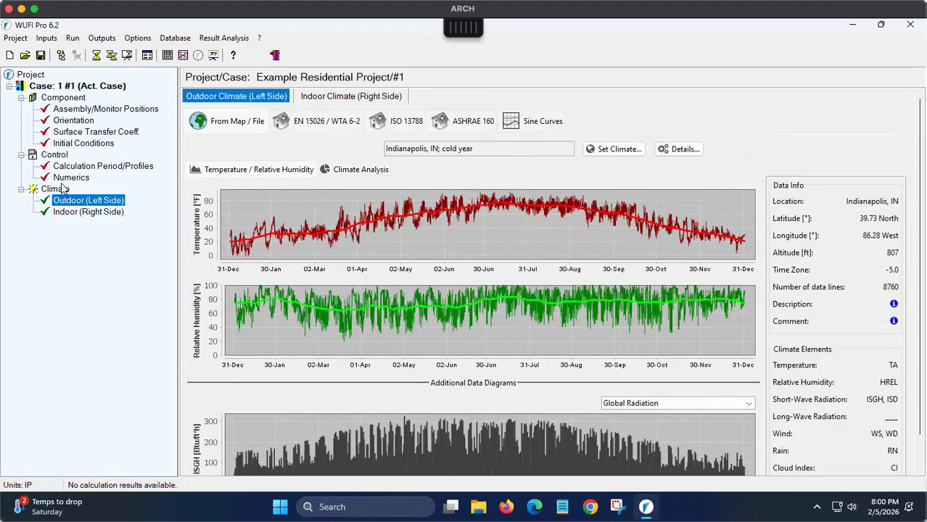
Step: Assign Low Density Glass Fiber Batt Insulation from the material database to the first assembly layer and set its thickness to 6 in
{"action": "left_click", "coordinate": [64, 99]}
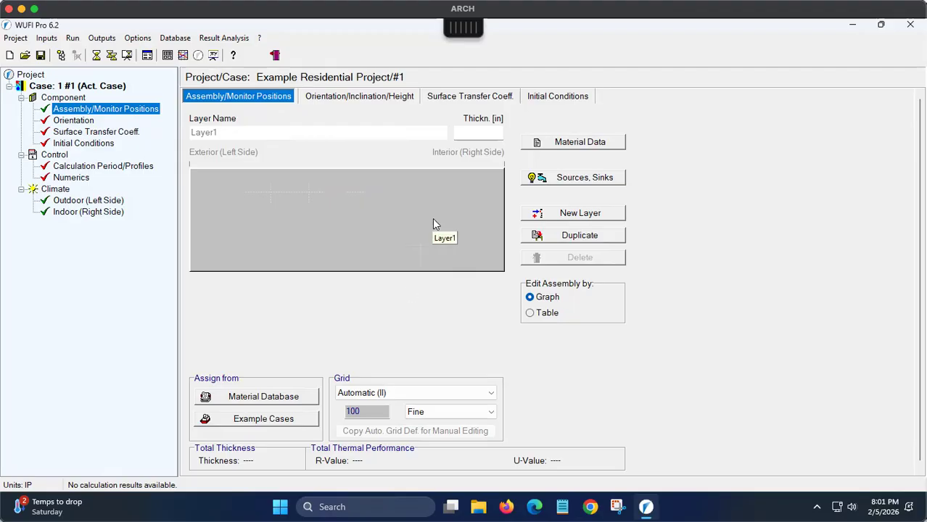
{"action": "left_click", "coordinate": [559, 143]}
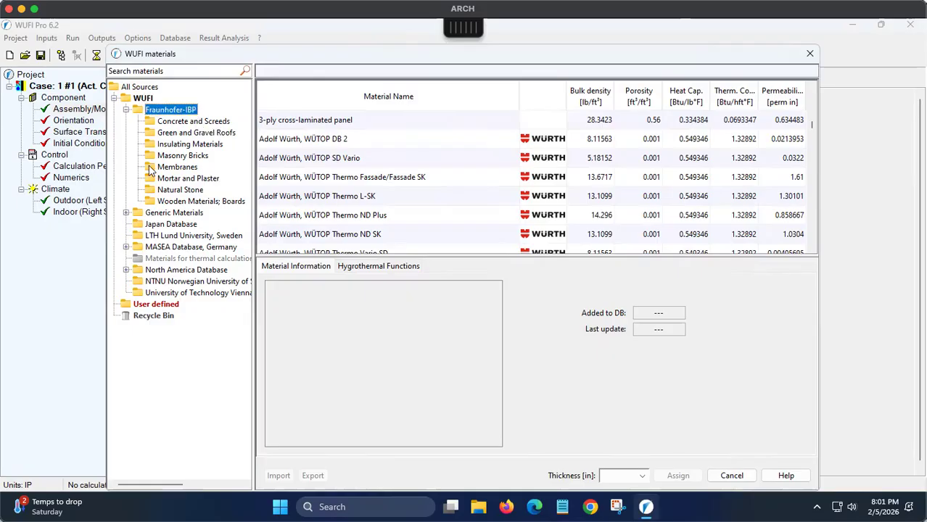
{"action": "left_click", "coordinate": [126, 111]}
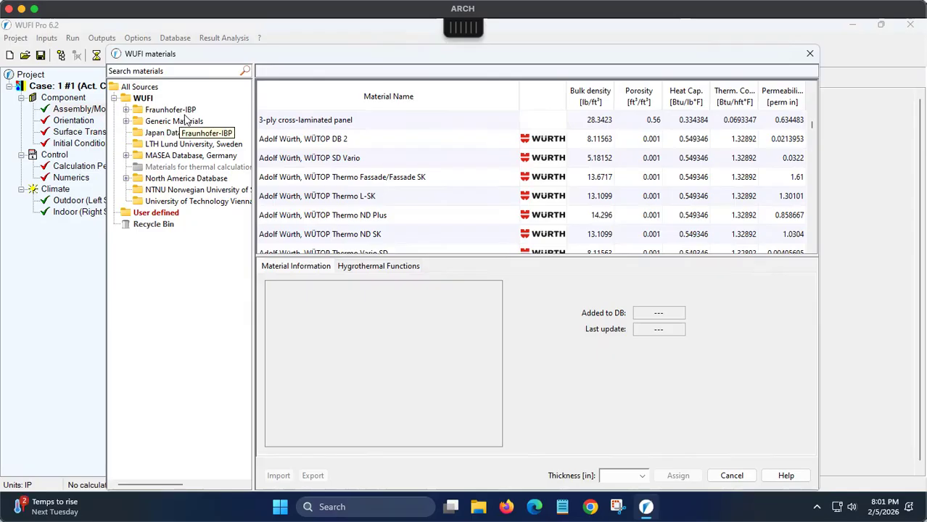
{"action": "left_click", "coordinate": [126, 110]}
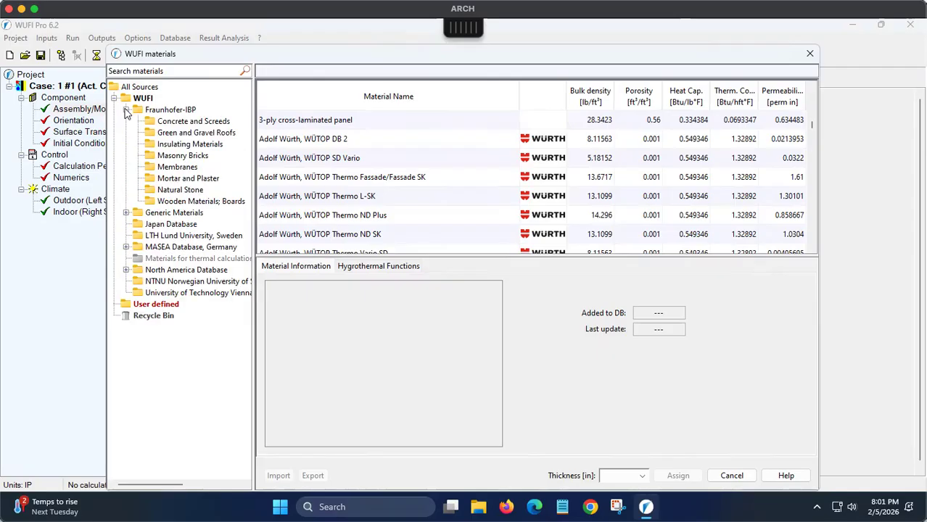
{"action": "left_click", "coordinate": [127, 213]}
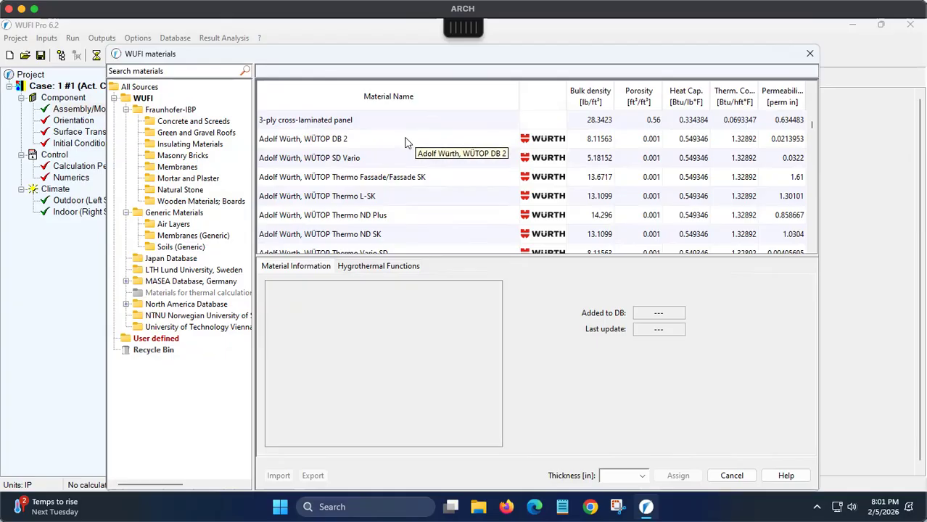
{"action": "left_click", "coordinate": [176, 70]}
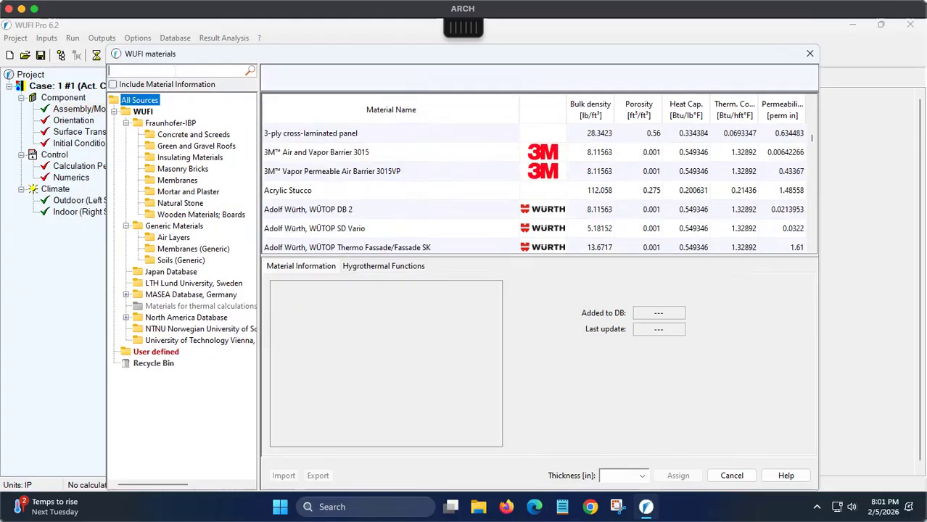
{"action": "type", "text": "batt"}
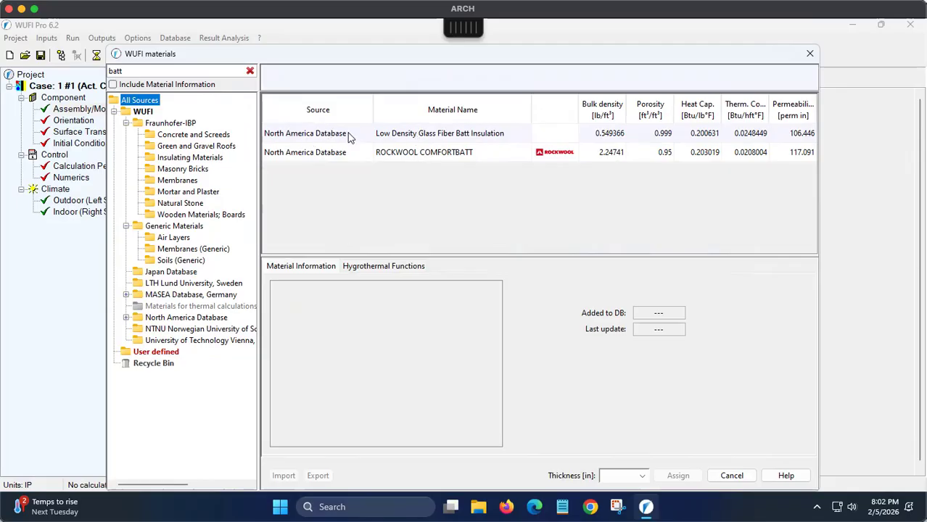
{"action": "left_click", "coordinate": [438, 137]}
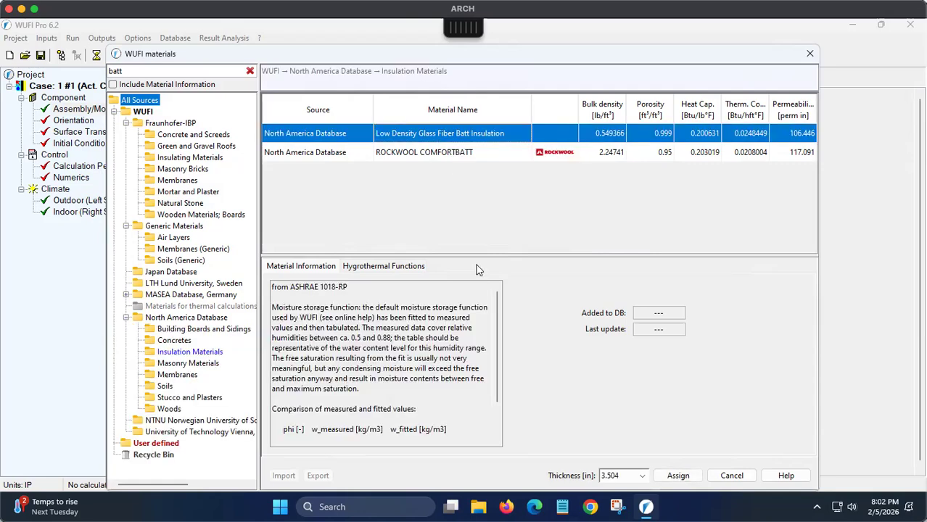
{"action": "left_click", "coordinate": [676, 476]}
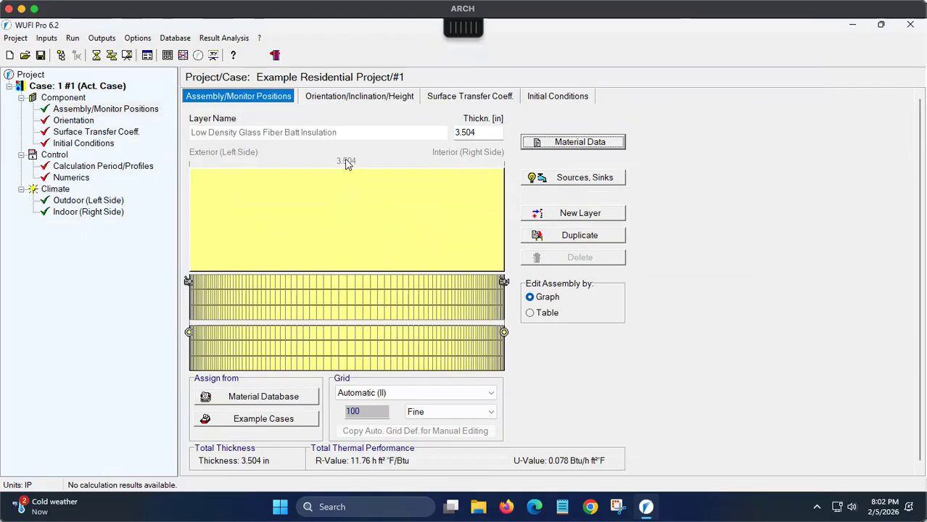
{"action": "double_click", "coordinate": [468, 133]}
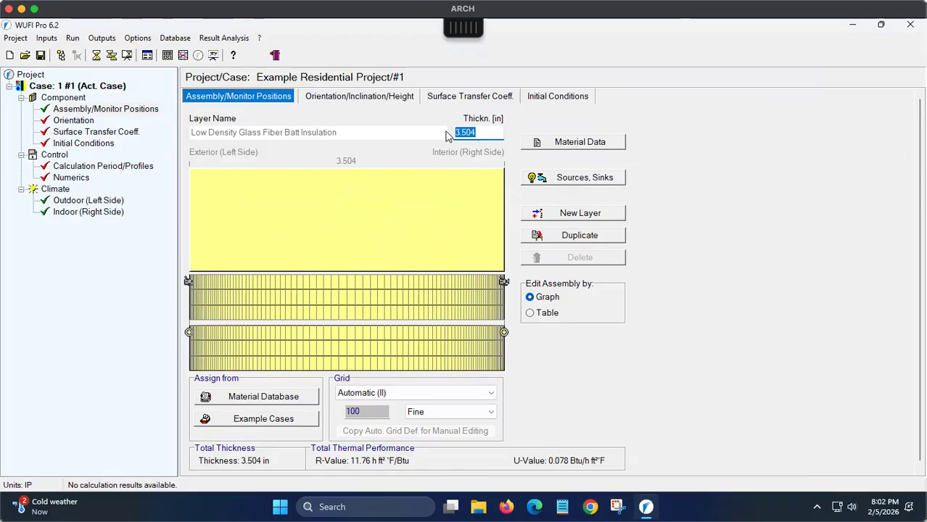
{"action": "type", "text": "6"}
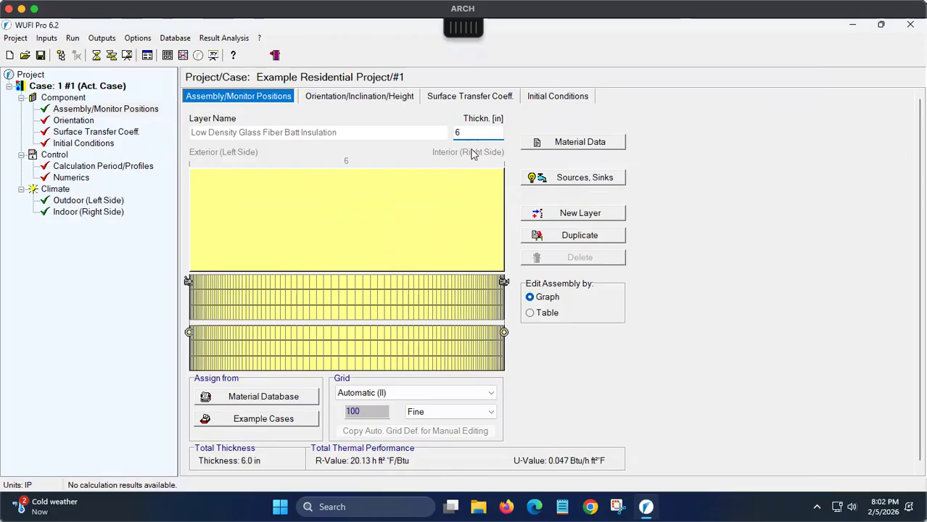
Step: Add a 0.5 in layer of Interior Gypsum Board from the North America Database on the interior side of the insulation
{"action": "left_click", "coordinate": [551, 212]}
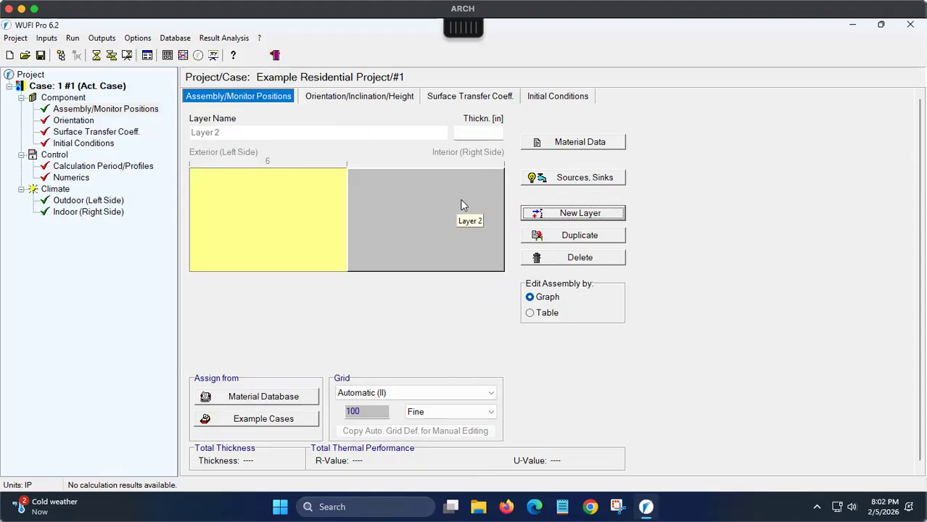
{"action": "left_click", "coordinate": [549, 143]}
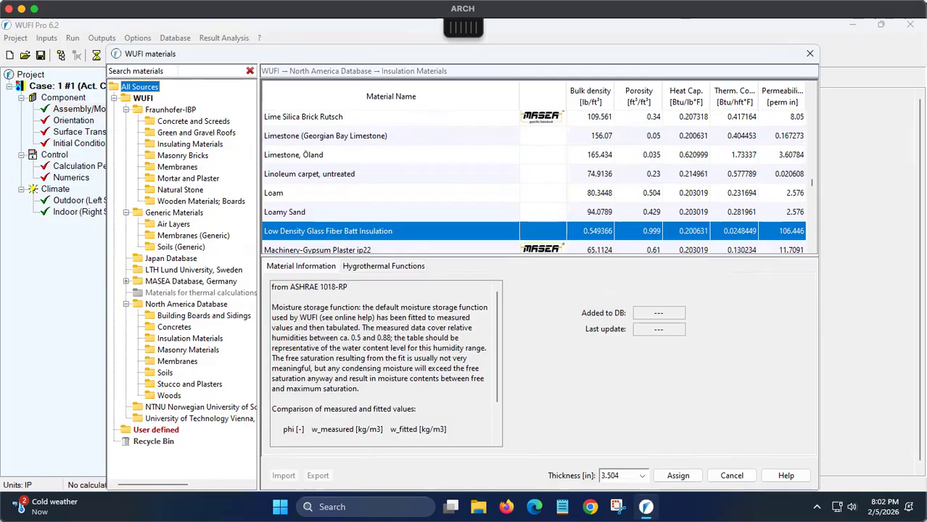
{"action": "type", "text": "gyp"}
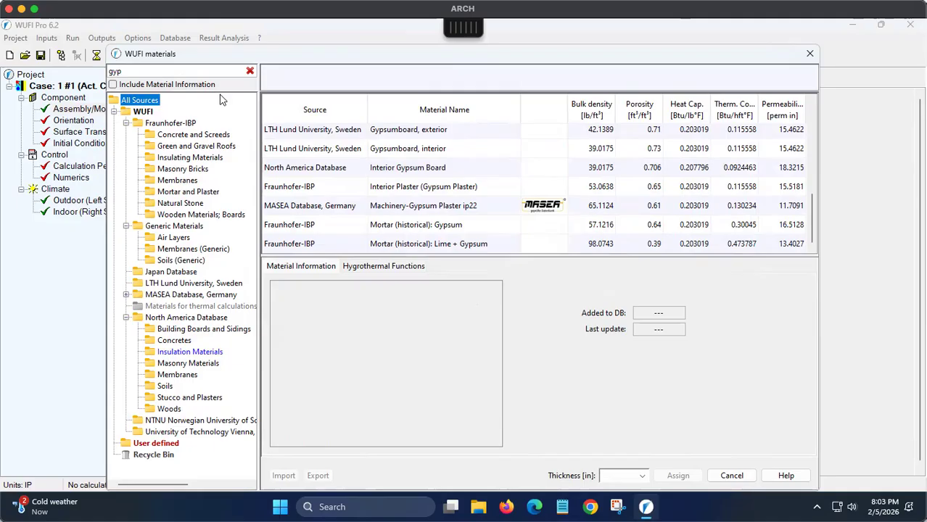
{"action": "left_click", "coordinate": [400, 173]}
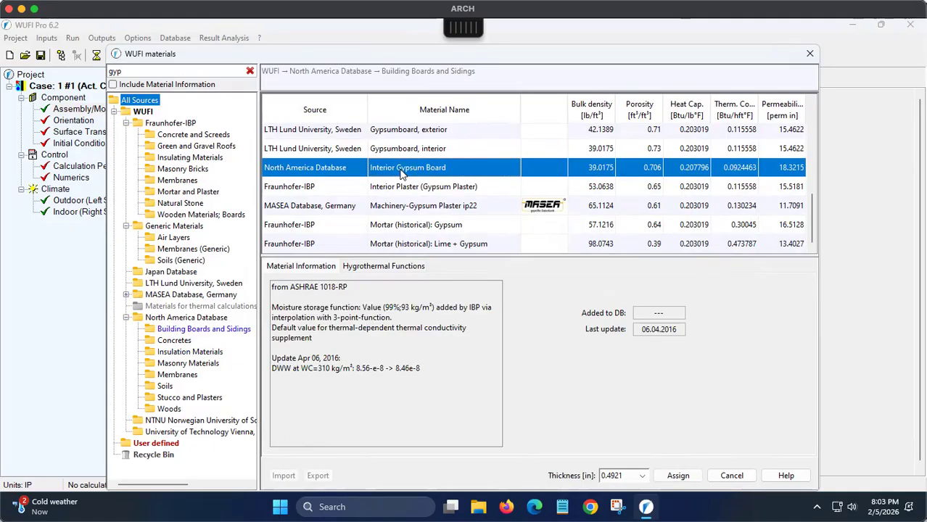
{"action": "left_click", "coordinate": [672, 477]}
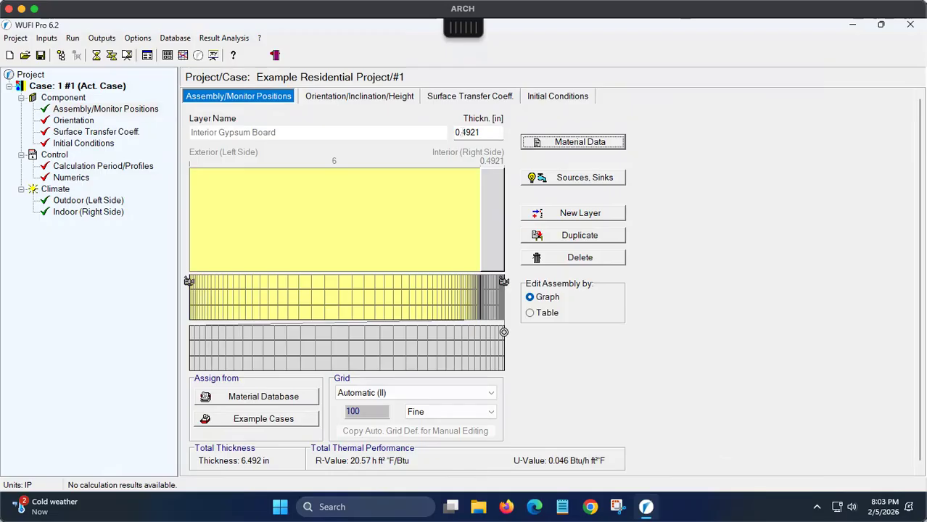
{"action": "left_click_drag", "start_coordinate": [462, 133], "coordinate": [487, 133]}
{"action": "type", "text": "5"}
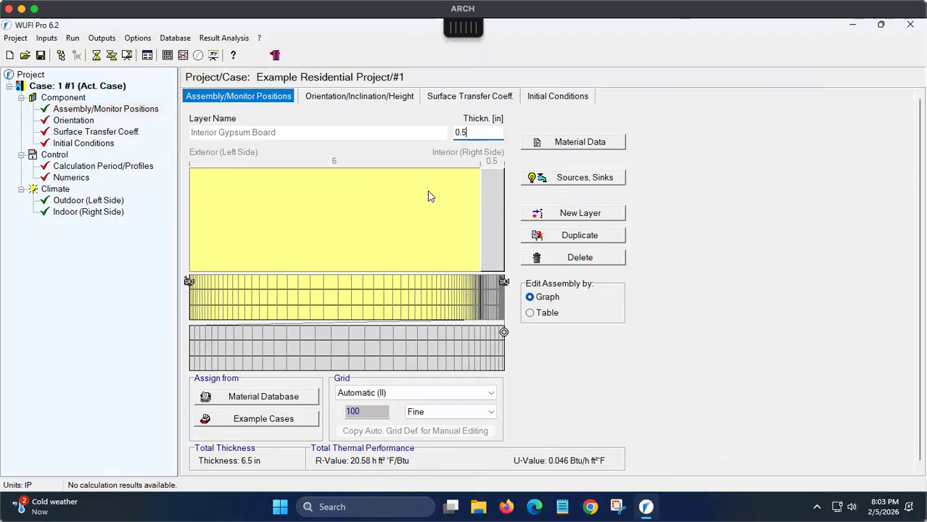
Step: Add a 0.5 in layer of Plywood, Exterior-Grade from the North America Database on the exterior side of the insulation
{"action": "left_click", "coordinate": [549, 213]}
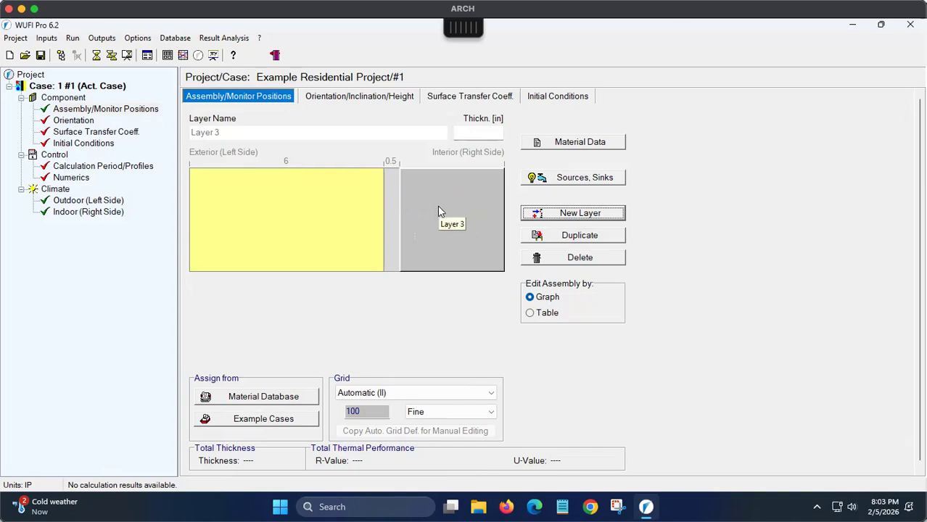
{"action": "left_click_drag", "start_coordinate": [438, 211], "coordinate": [195, 222]}
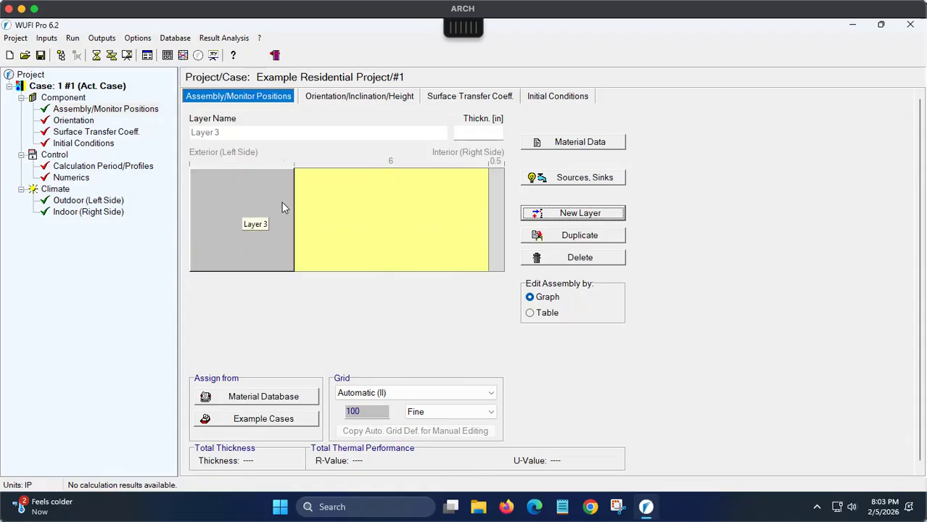
{"action": "left_click", "coordinate": [554, 143]}
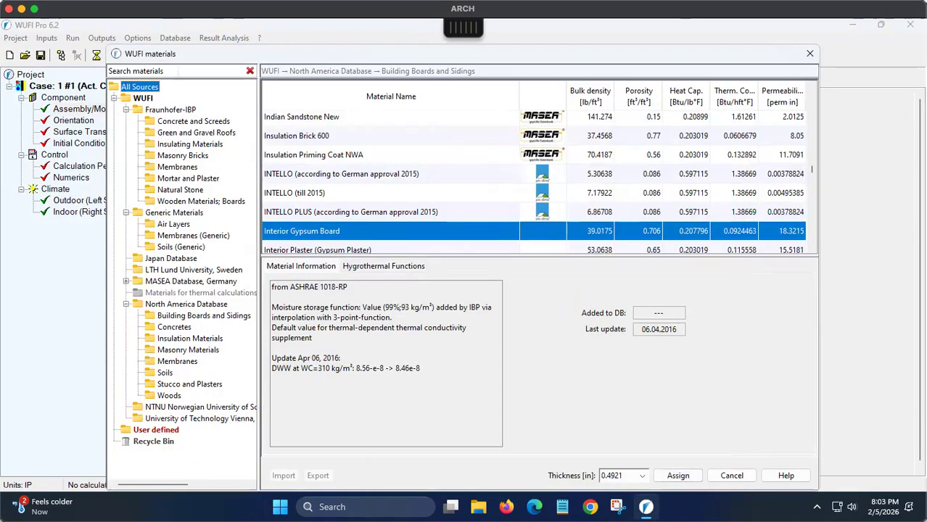
{"action": "left_click", "coordinate": [178, 72]}
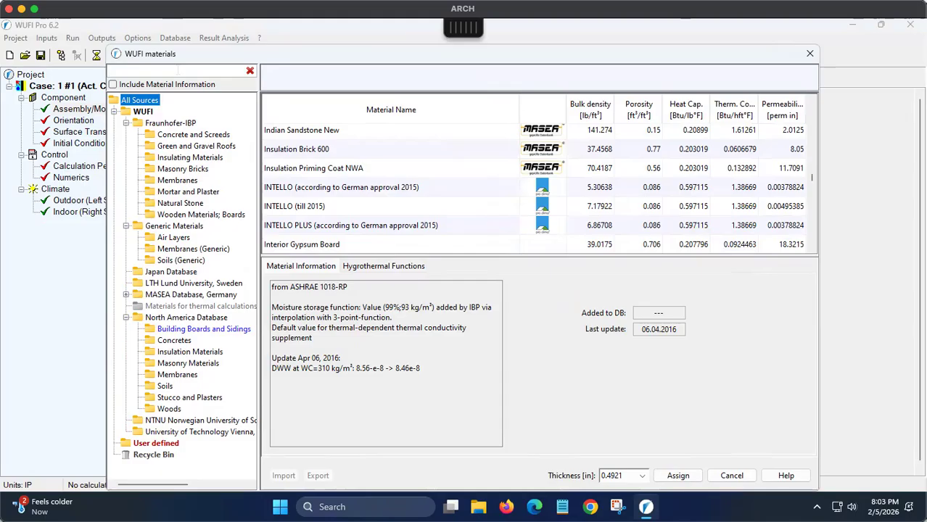
{"action": "type", "text": "ply"}
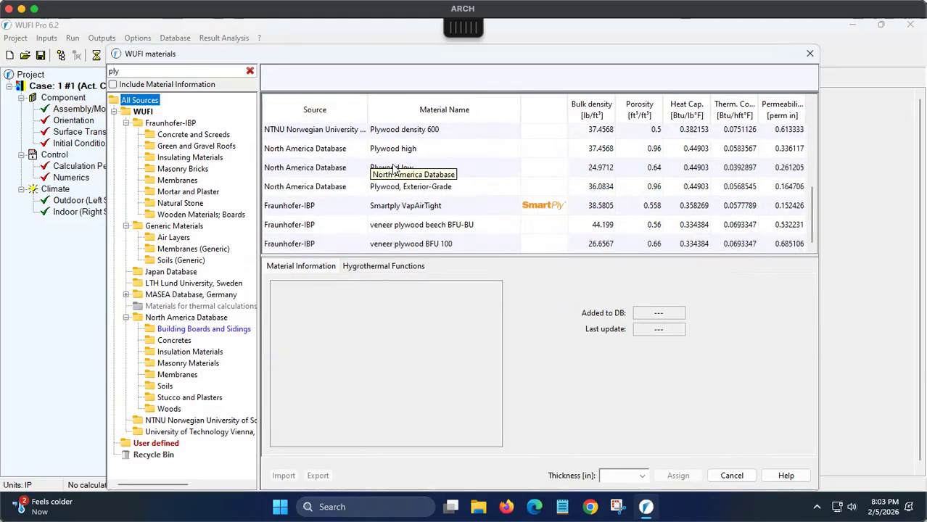
{"action": "left_click", "coordinate": [406, 189]}
{"action": "left_click", "coordinate": [678, 477]}
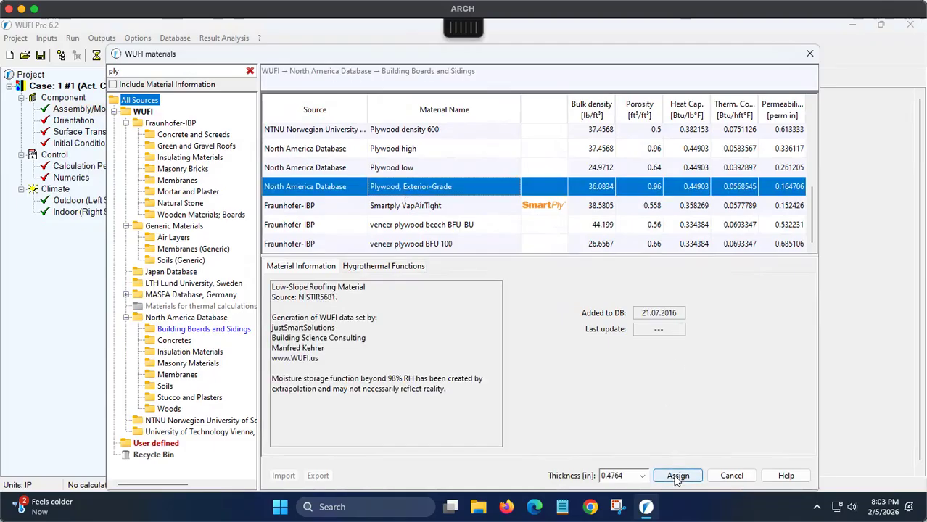
{"action": "left_click", "coordinate": [457, 132]}
{"action": "key", "text": "shift+End"}
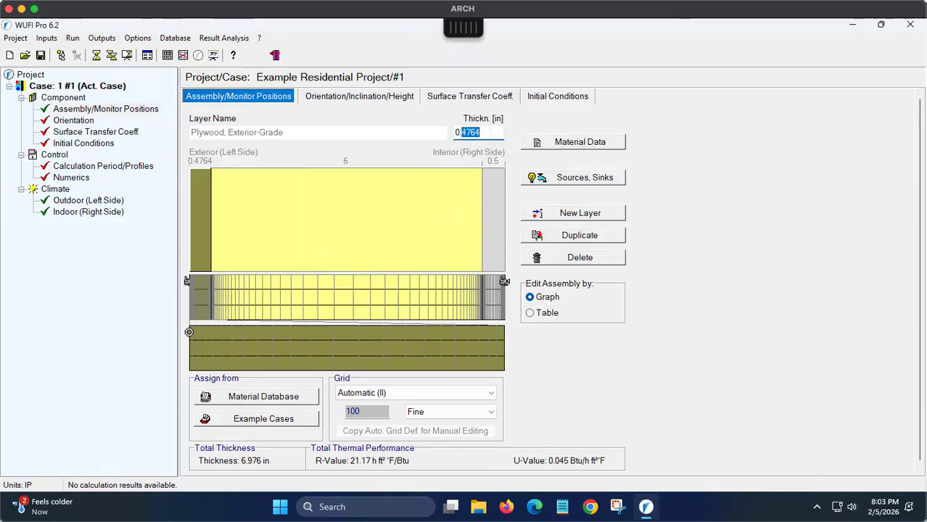
{"action": "type", "text": "5"}
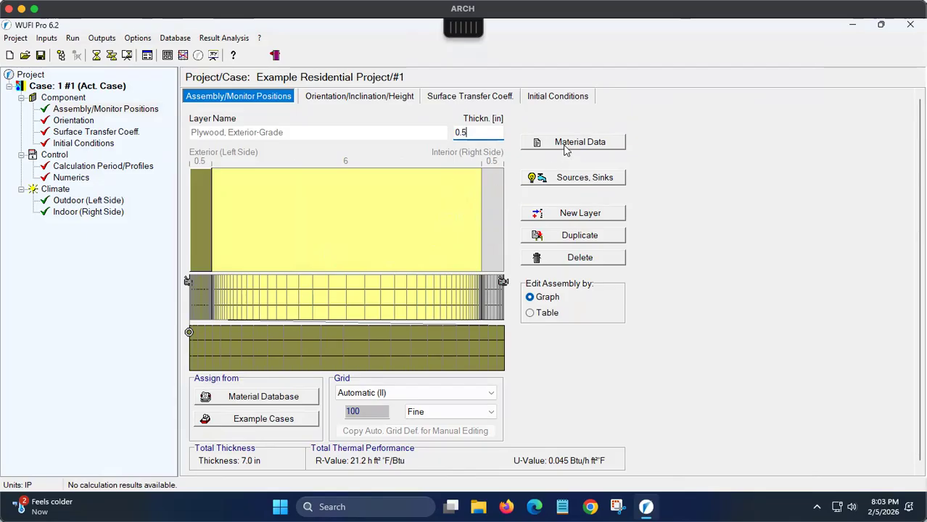
Step: Add a Composite Wood Siding layer outside the plywood, keeping the default 0.4134 in thickness
{"action": "left_click", "coordinate": [560, 213]}
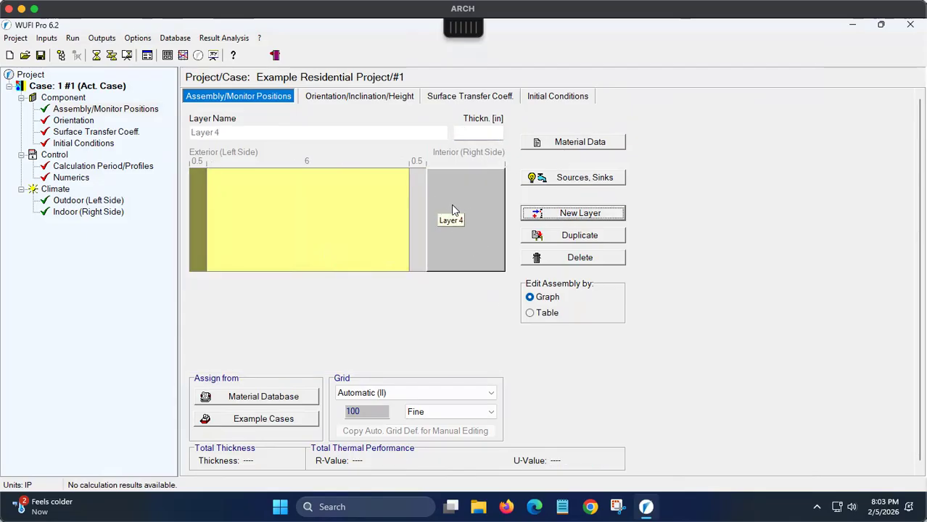
{"action": "left_click", "coordinate": [194, 218]}
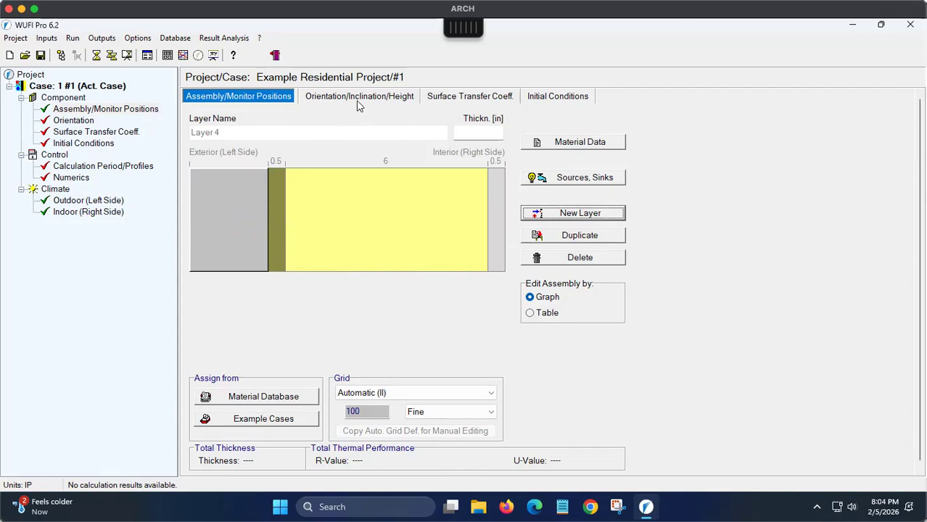
{"action": "left_click", "coordinate": [566, 143]}
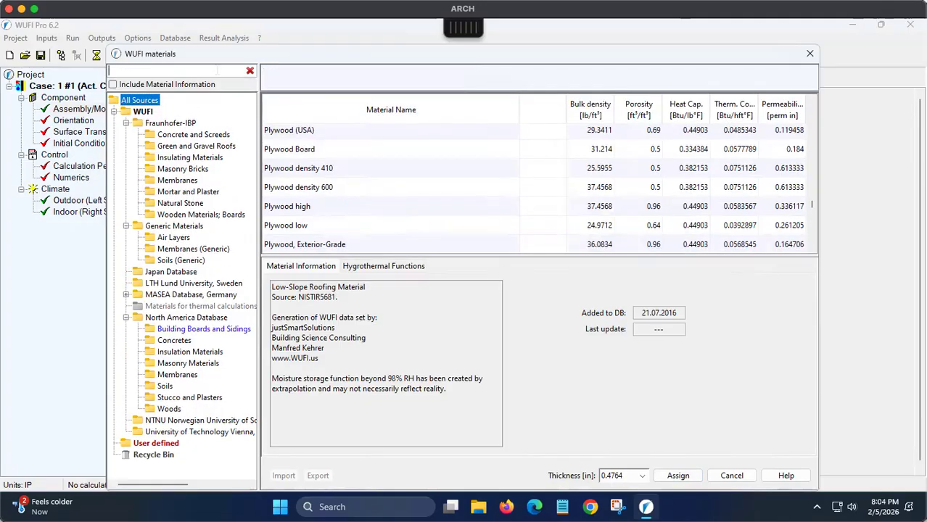
{"action": "type", "text": "wood"}
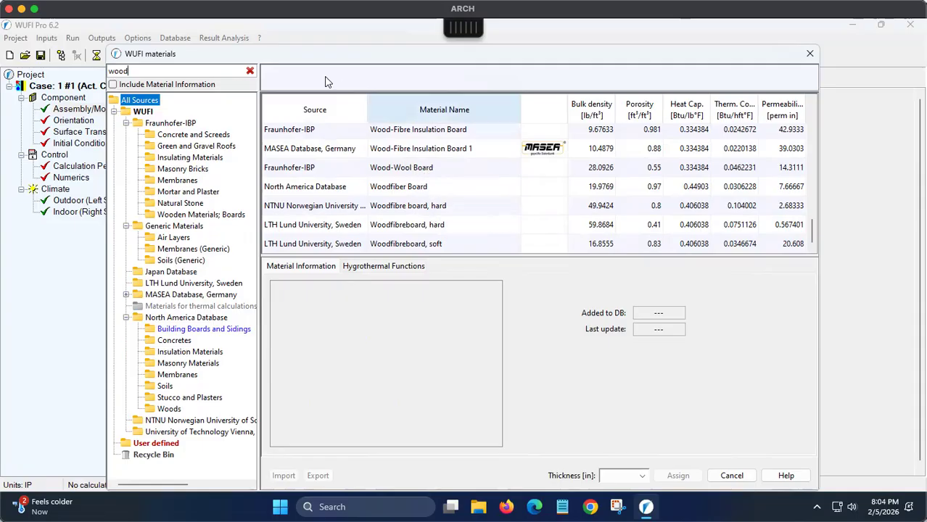
{"action": "left_click_drag", "start_coordinate": [129, 70], "coordinate": [89, 73]}
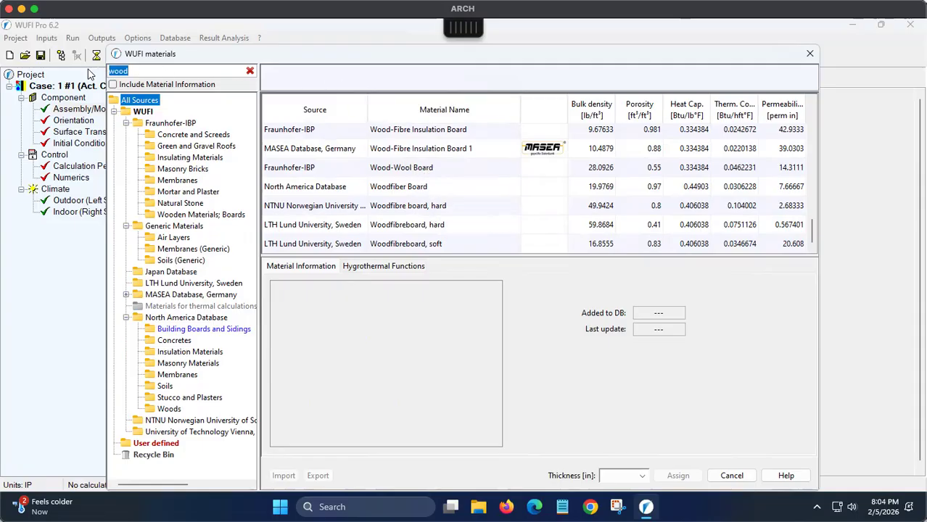
{"action": "type", "text": "sid"}
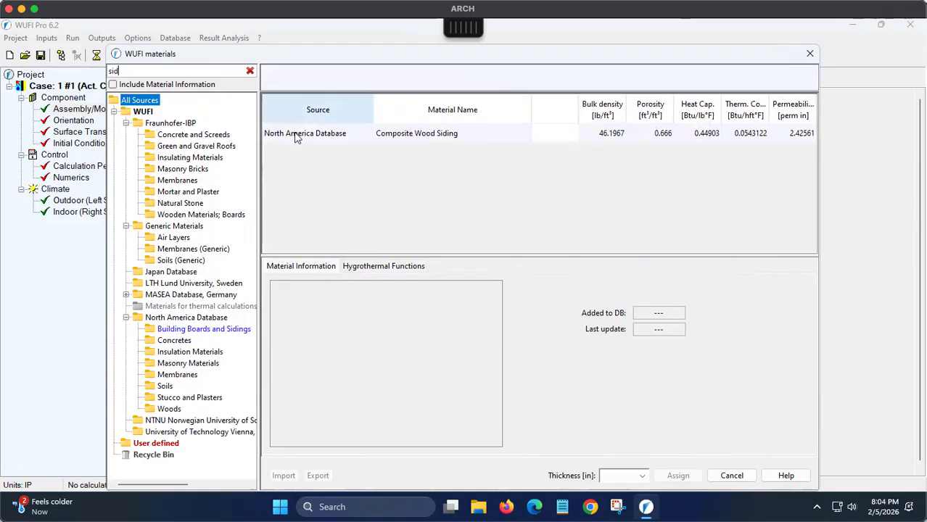
{"action": "left_click", "coordinate": [316, 140]}
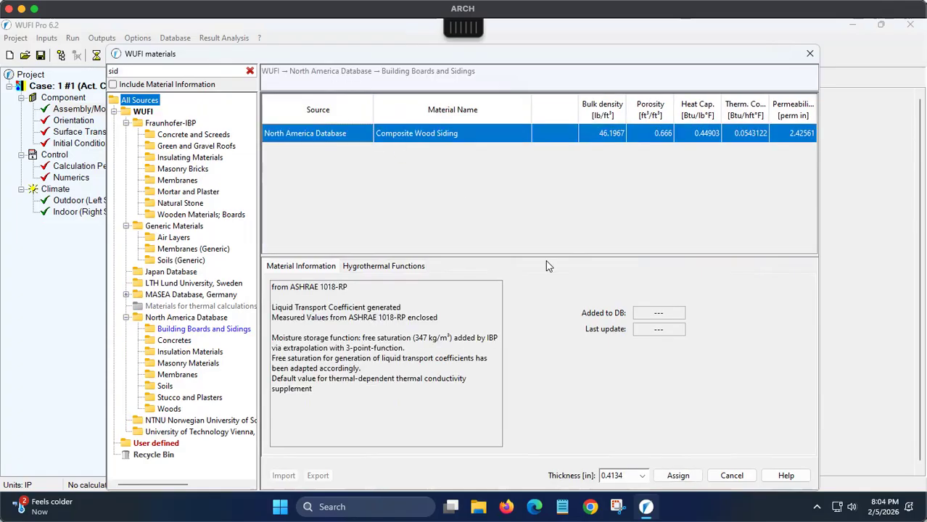
{"action": "left_click", "coordinate": [676, 476]}
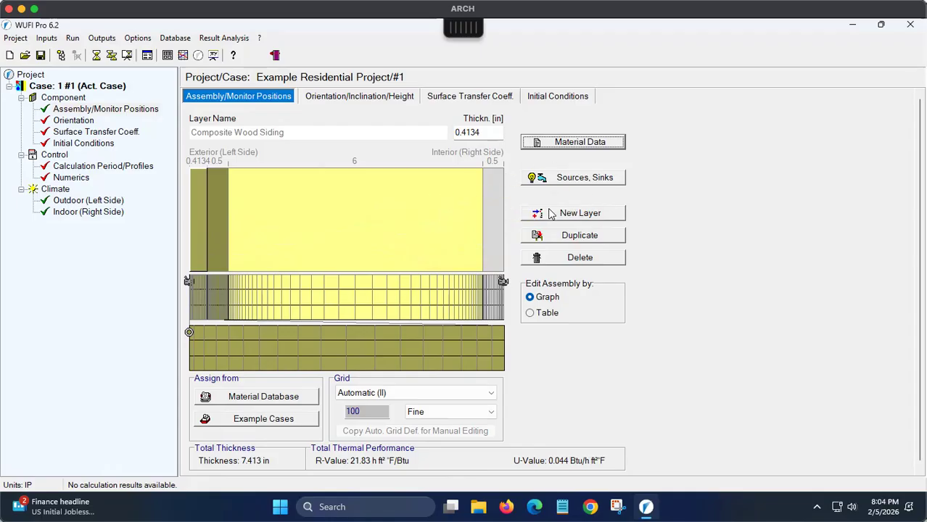
Step: Add a weather resistive barrier (sd=0,2m) layer between the siding and the plywood, keeping the default 0.03937 in thickness
{"action": "left_click", "coordinate": [552, 214]}
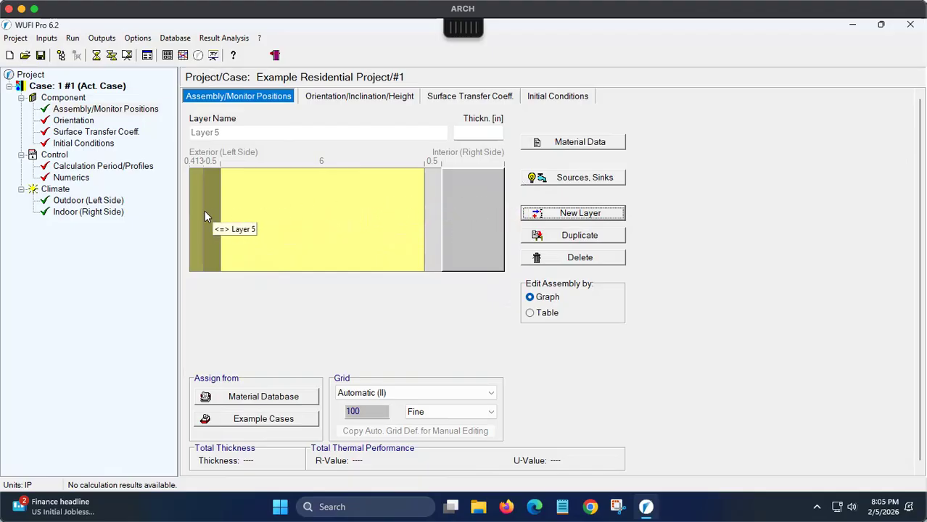
{"action": "left_click_drag", "start_coordinate": [205, 211], "coordinate": [203, 210]}
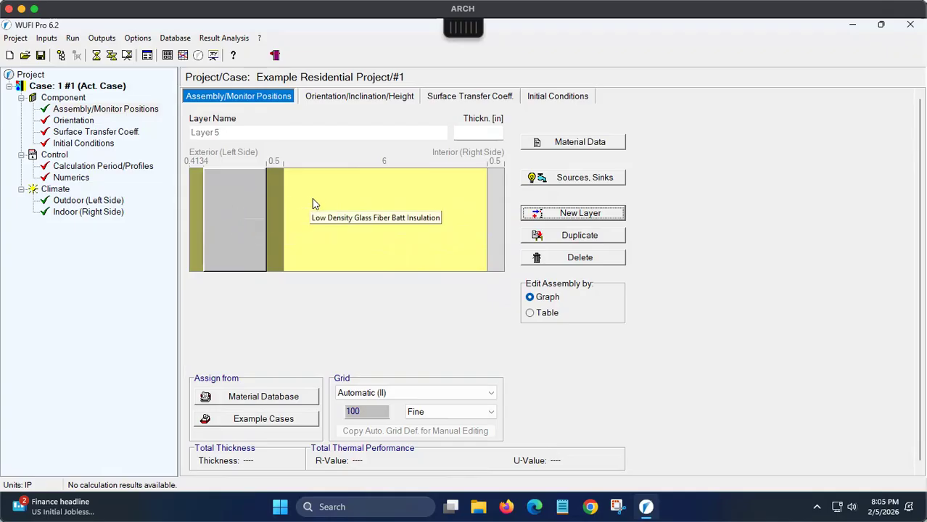
{"action": "left_click", "coordinate": [590, 146]}
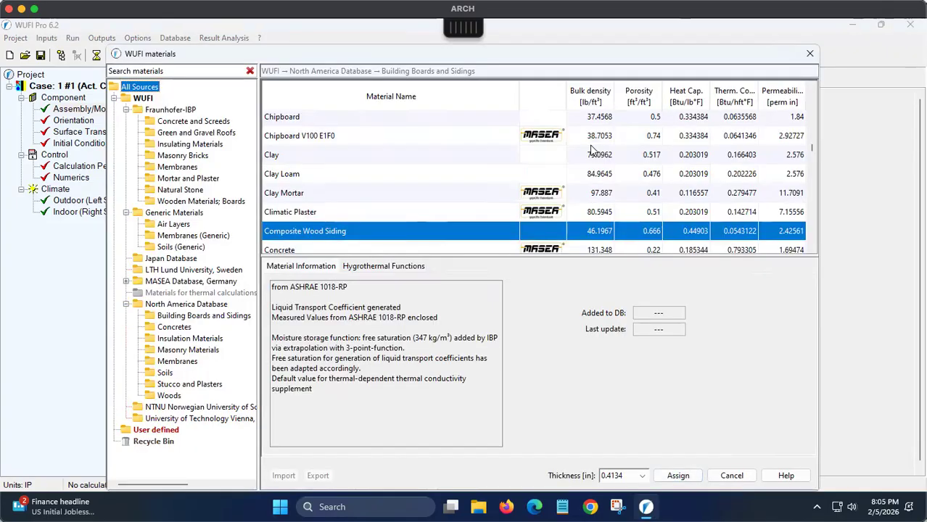
{"action": "left_click", "coordinate": [175, 70]}
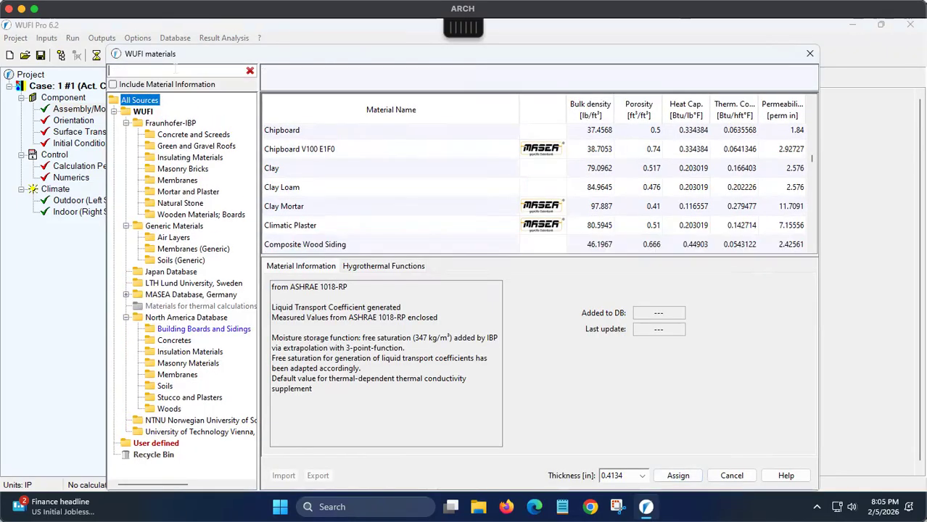
{"action": "type", "text": "wea"}
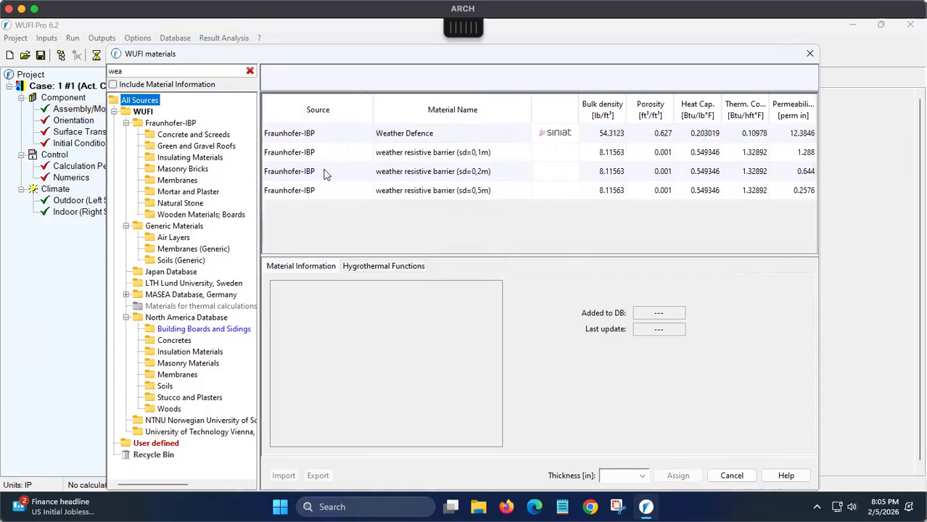
{"action": "left_click", "coordinate": [439, 176]}
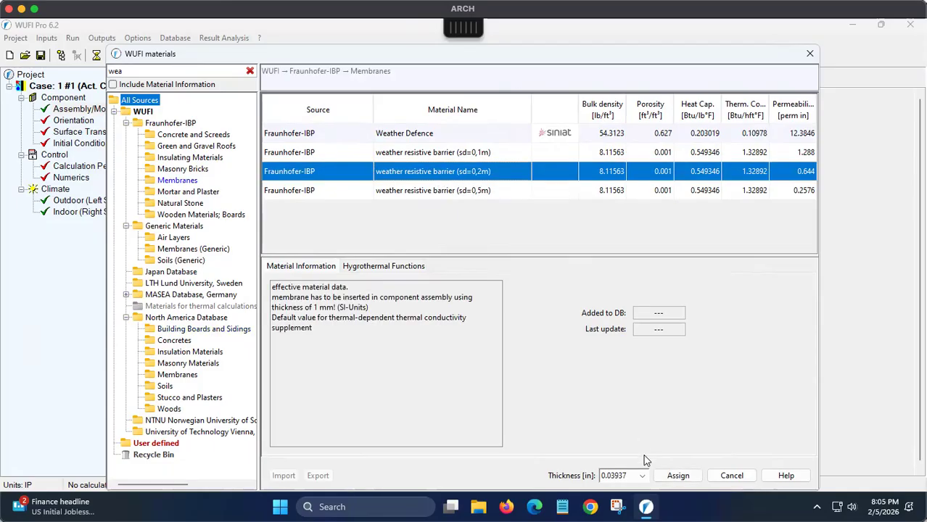
{"action": "left_click", "coordinate": [677, 476]}
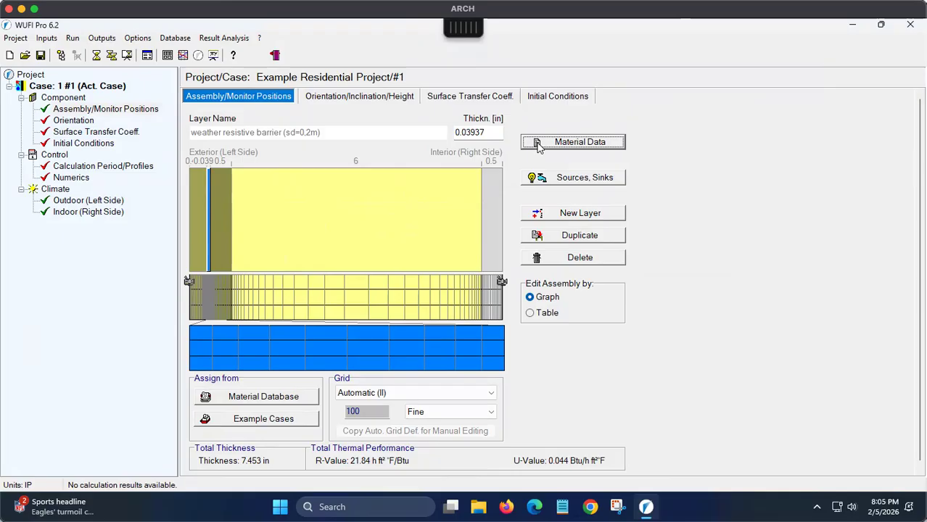
Step: Add a vapor retarder (0.1perm) layer from the North America Database between the plywood and the insulation, keeping the default 0.03937 in thickness
{"action": "left_click", "coordinate": [546, 213]}
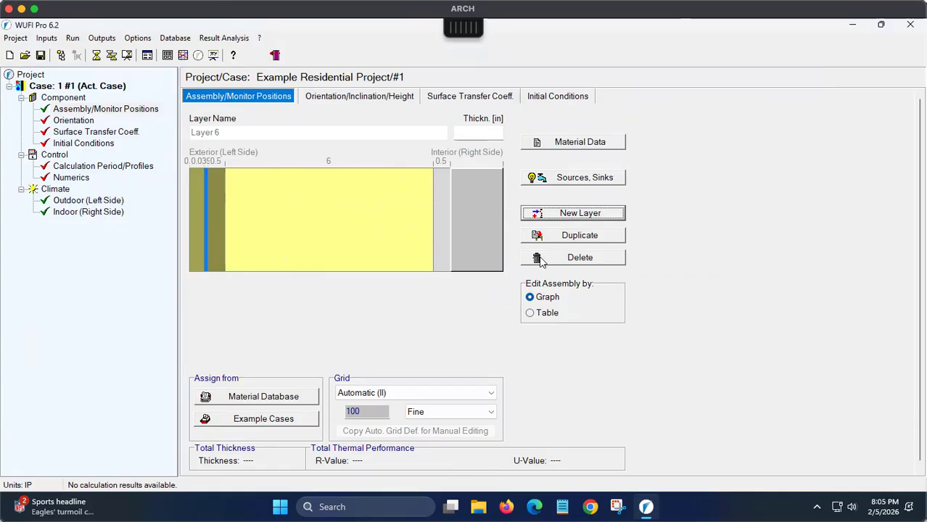
{"action": "left_click", "coordinate": [551, 143]}
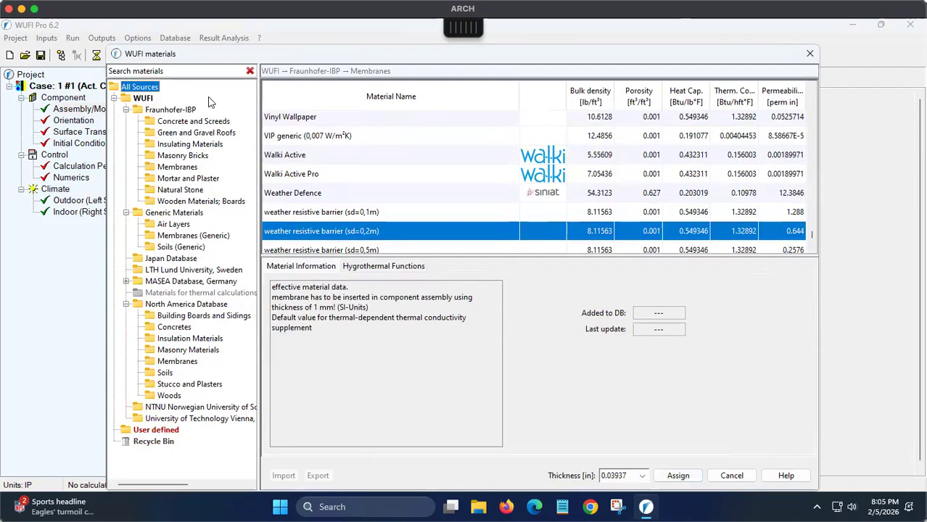
{"action": "type", "text": "vap"}
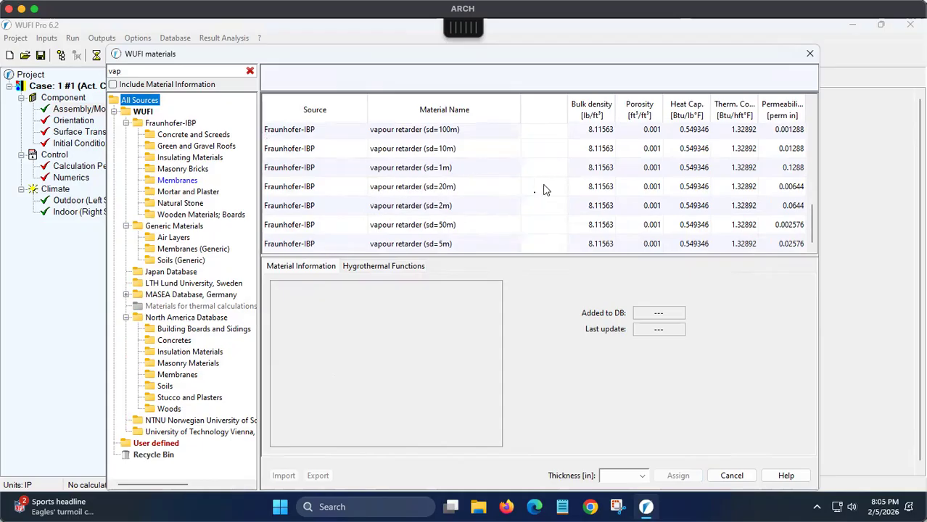
{"action": "left_click_drag", "start_coordinate": [814, 218], "coordinate": [814, 139]}
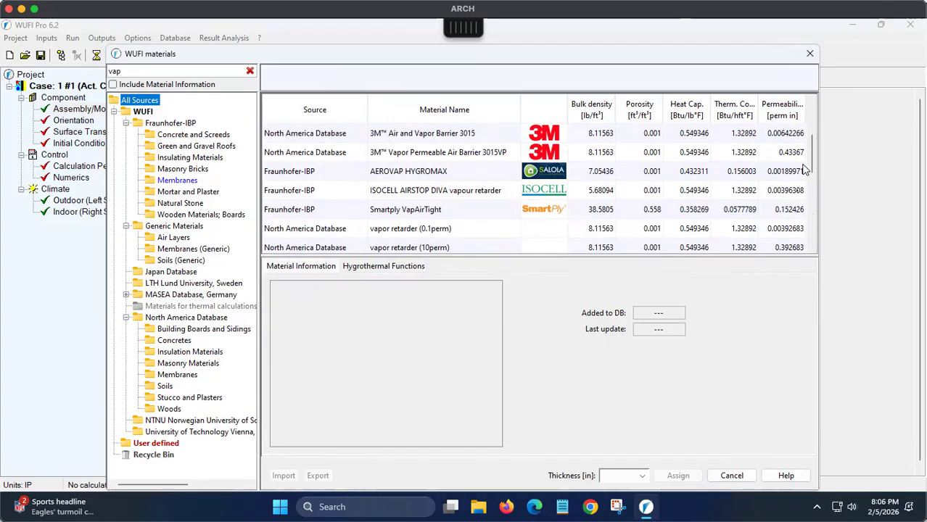
{"action": "left_click_drag", "start_coordinate": [809, 161], "coordinate": [813, 182]}
{"action": "left_click", "coordinate": [479, 174]}
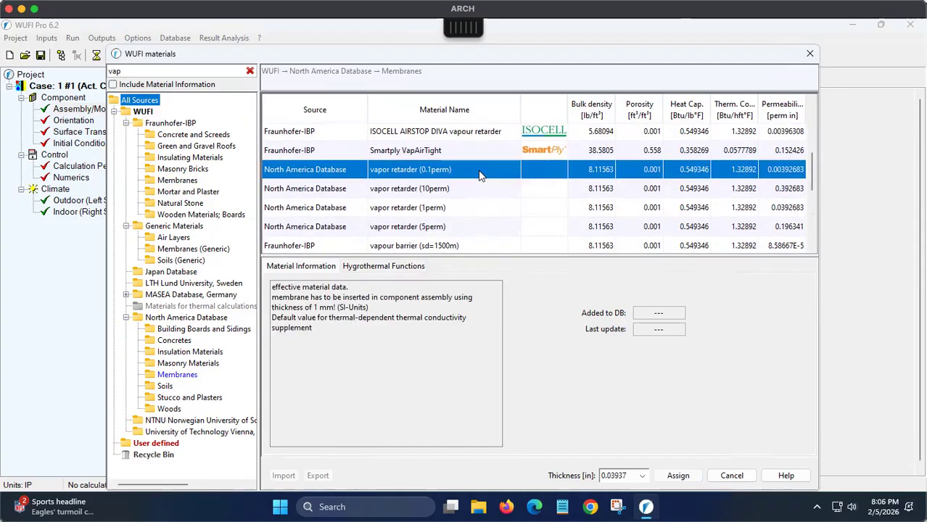
{"action": "left_click", "coordinate": [675, 479]}
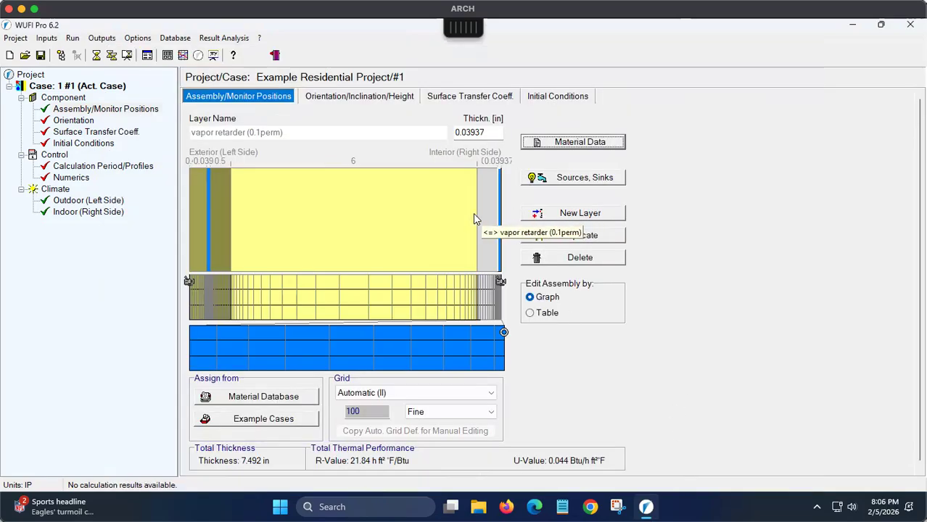
{"action": "left_click_drag", "start_coordinate": [499, 216], "coordinate": [474, 214]}
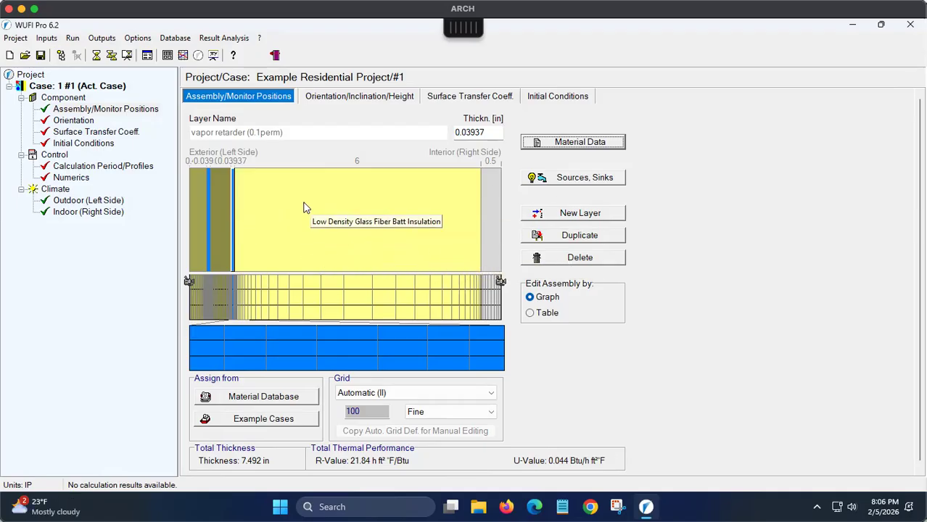
{"action": "left_click", "coordinate": [208, 197]}
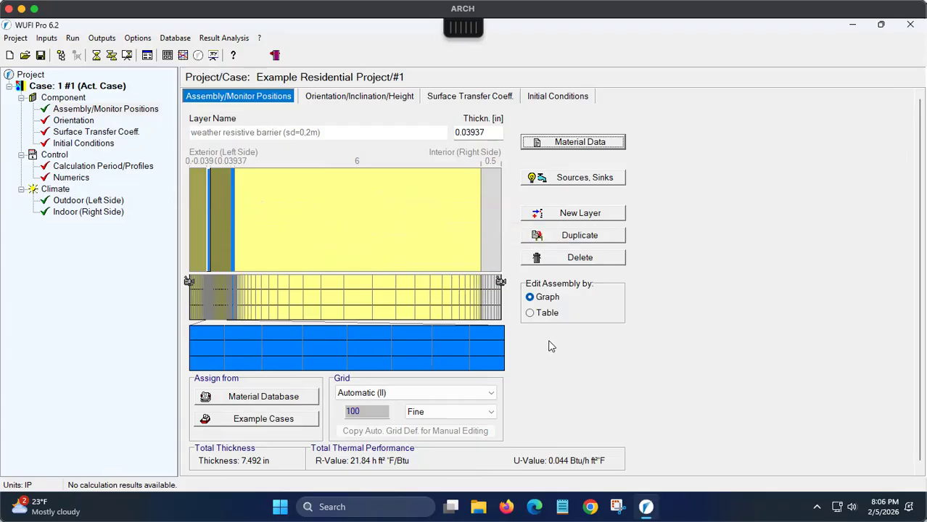
Step: Set the wall's orientation to South
{"action": "left_click", "coordinate": [67, 121]}
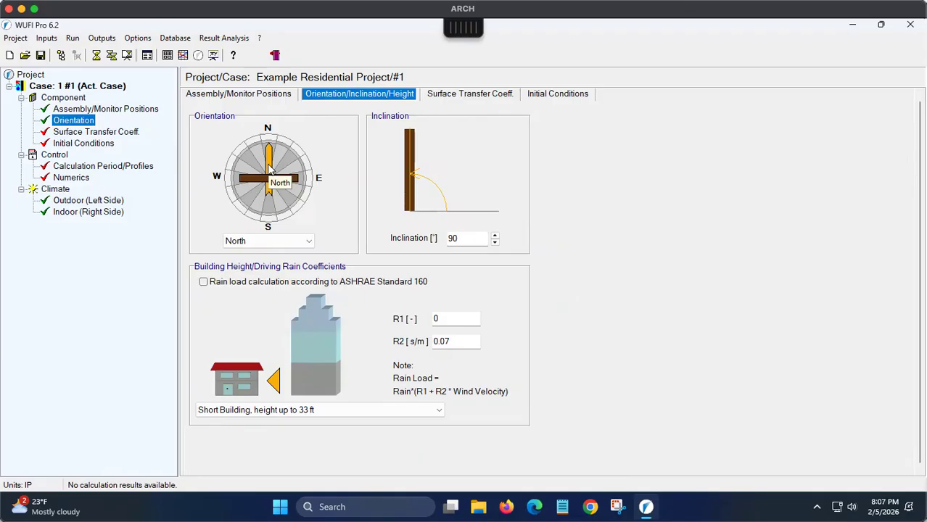
{"action": "left_click", "coordinate": [255, 241]}
{"action": "left_click", "coordinate": [252, 254]}
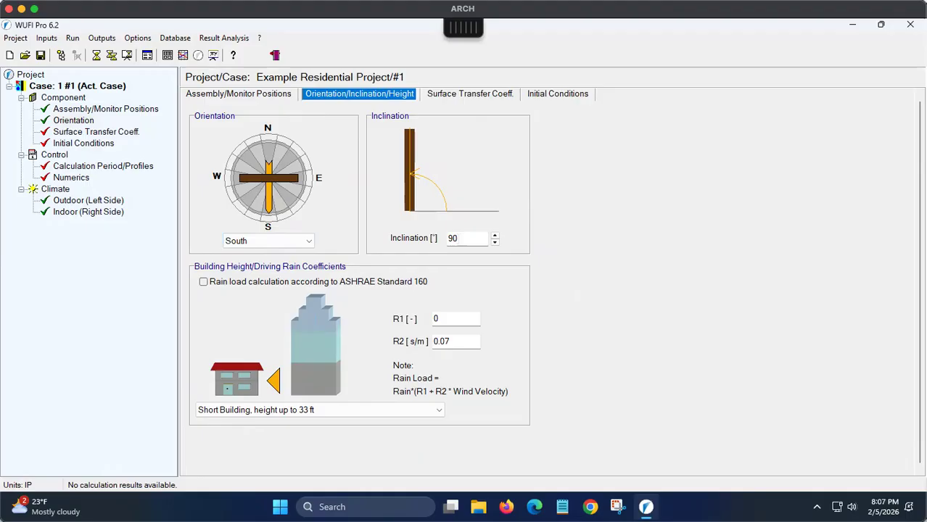
Step: Try a component inclination of 45 degrees and set it back to 90 degrees
{"action": "left_click", "coordinate": [464, 238]}
{"action": "type", "text": "45"}
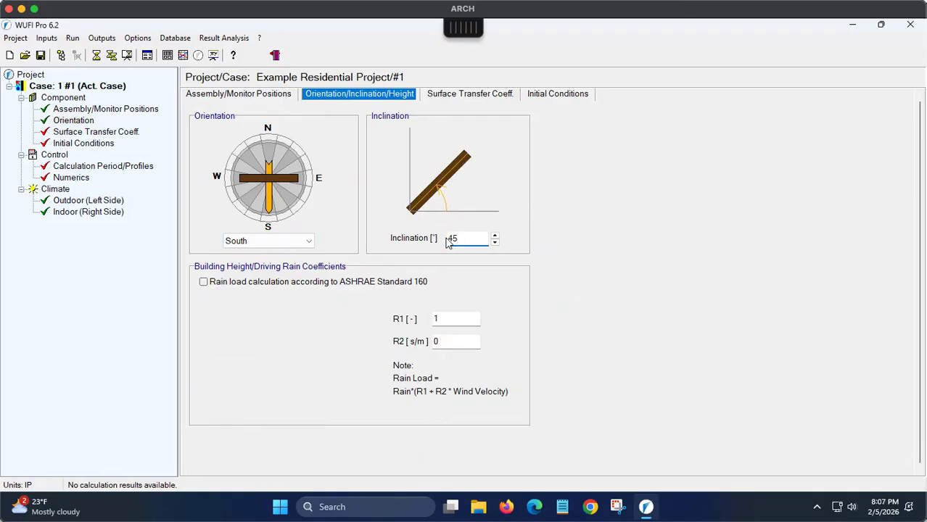
{"action": "key", "text": "Return"}
{"action": "type", "text": "90"}
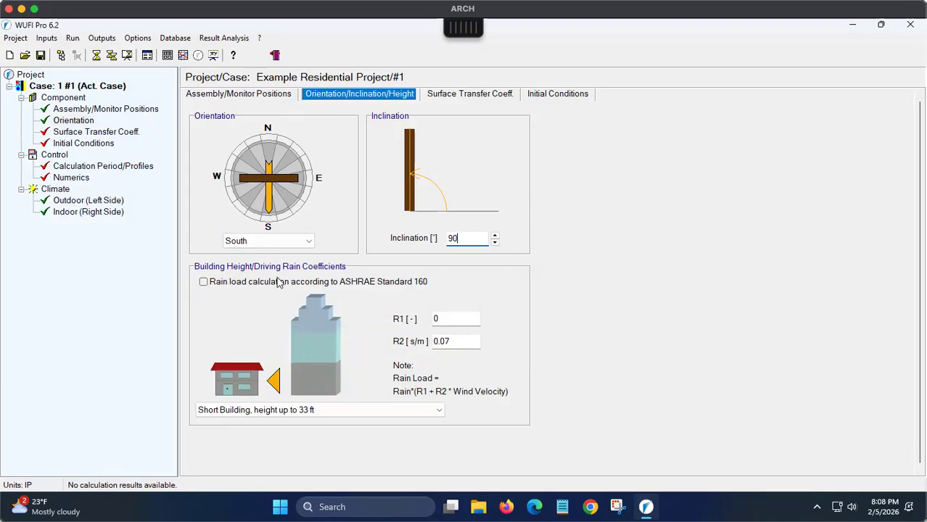
Step: Accept the default surface transfer coefficients and set the component's initial relative humidity to 0.6
{"action": "left_click", "coordinate": [77, 133]}
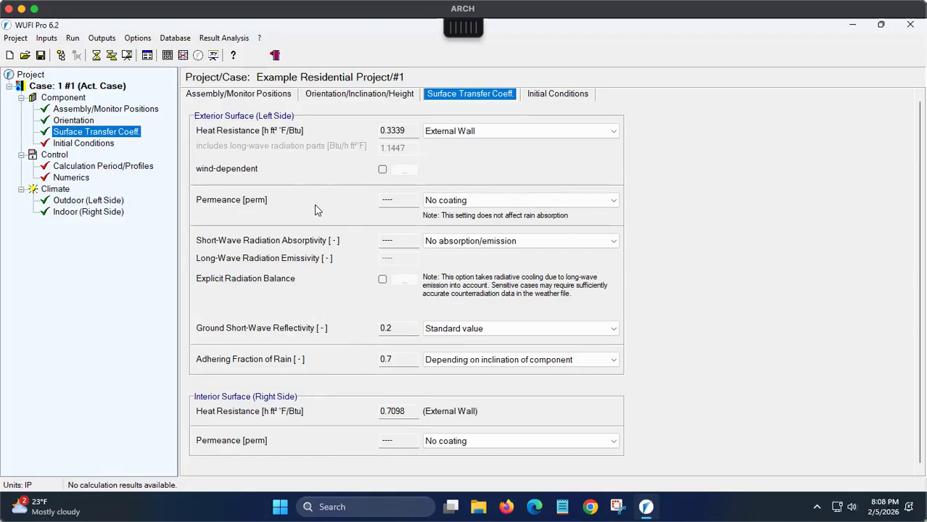
{"action": "left_click", "coordinate": [114, 147]}
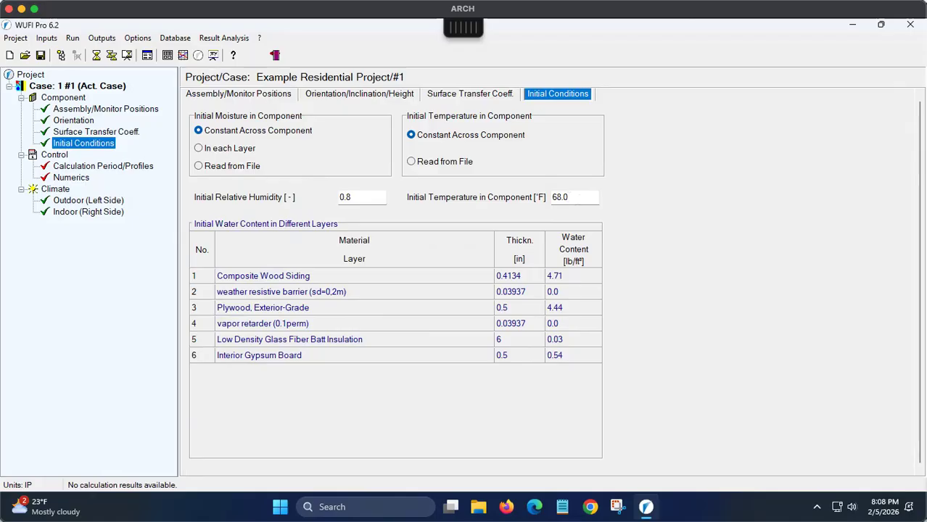
{"action": "left_click", "coordinate": [352, 197]}
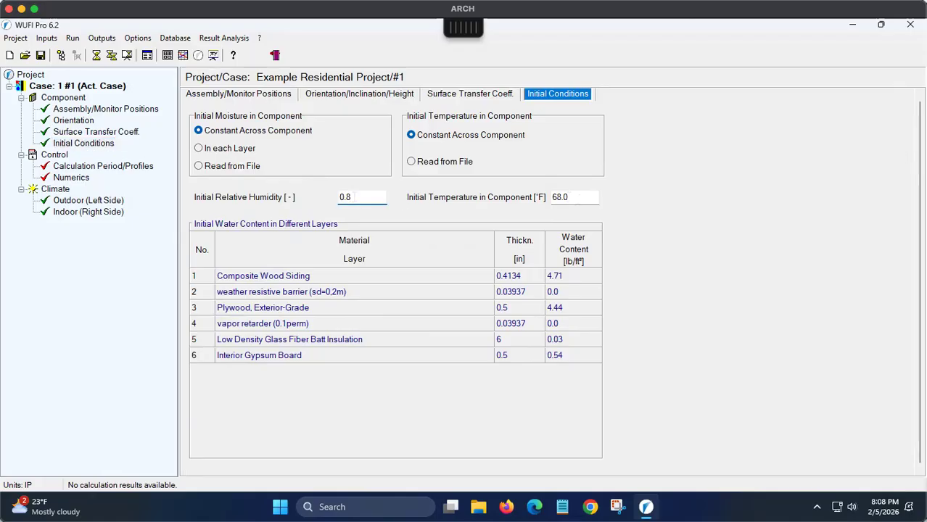
{"action": "key", "text": "BackSpace"}
{"action": "type", "text": "6"}
Step: Accept the default calculation period and numerics settings, and run the hygrothermal calculation for the case
{"action": "left_click", "coordinate": [73, 166]}
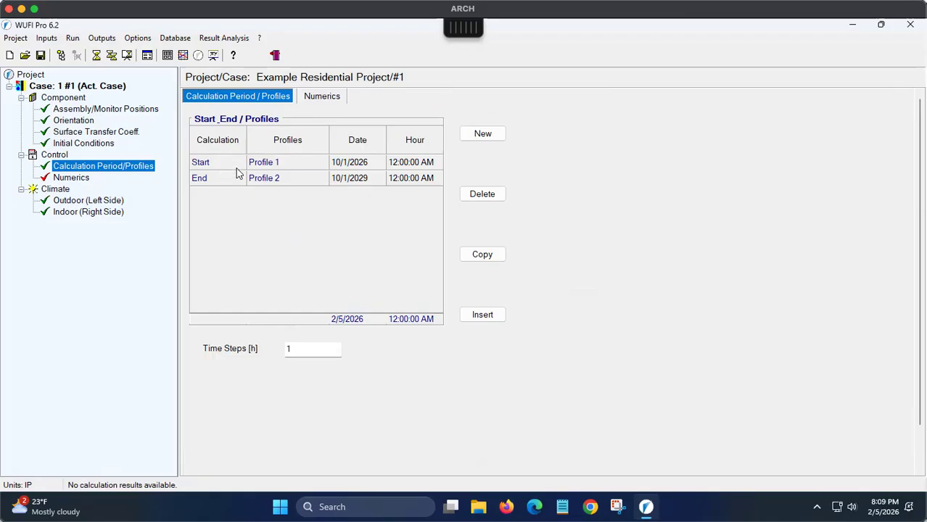
{"action": "left_click", "coordinate": [81, 180]}
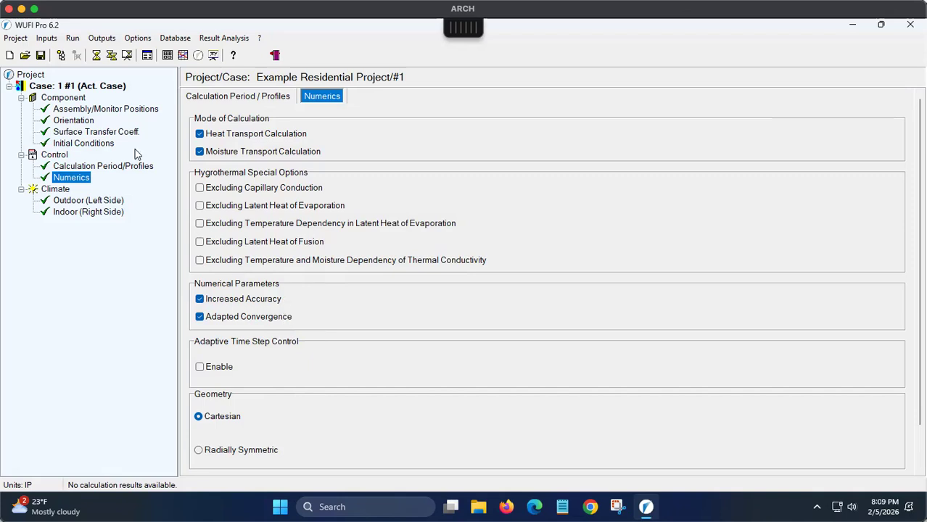
{"action": "left_click", "coordinate": [79, 109]}
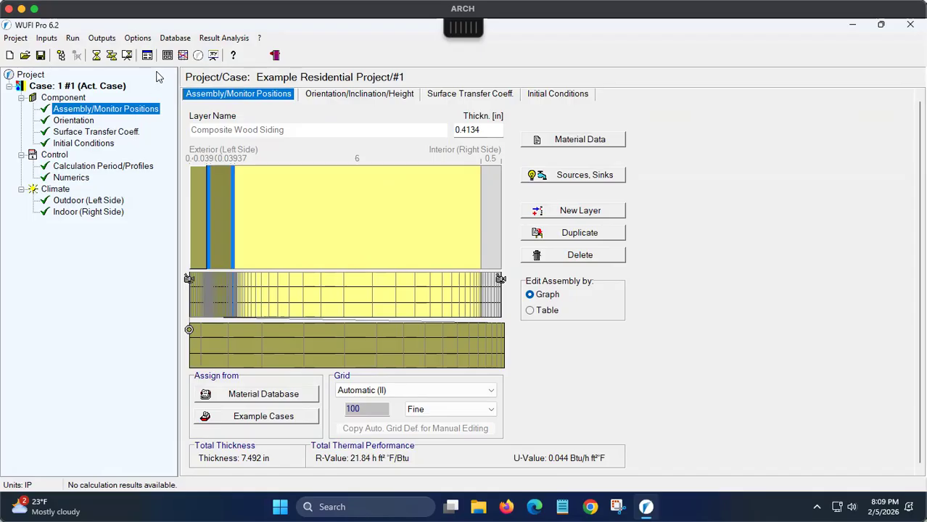
{"action": "left_click", "coordinate": [97, 57]}
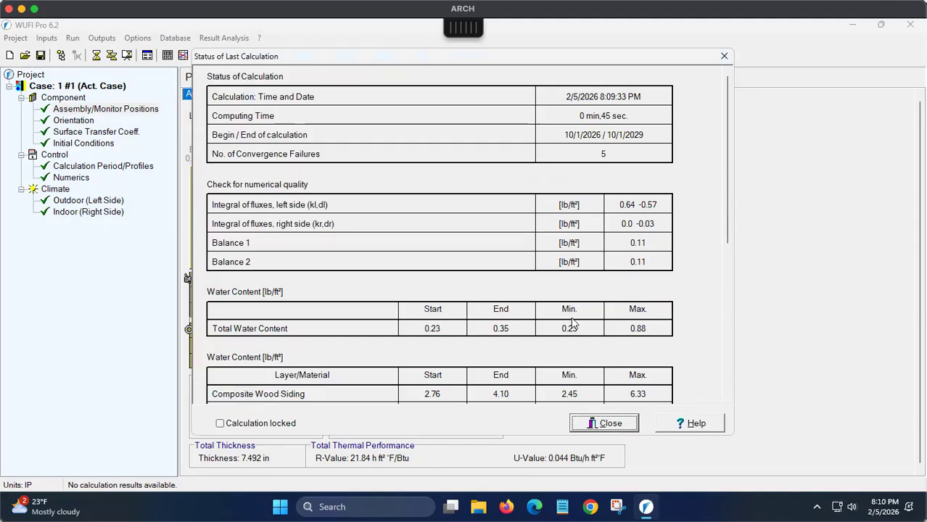
Step: Review the calculation status report, including the layer water contents and time integrals of fluxes, and close it
{"action": "scroll", "coordinate": [643, 317], "scroll_direction": "down", "scroll_amount": 3}
{"action": "scroll", "coordinate": [641, 317], "scroll_direction": "down", "scroll_amount": 4}
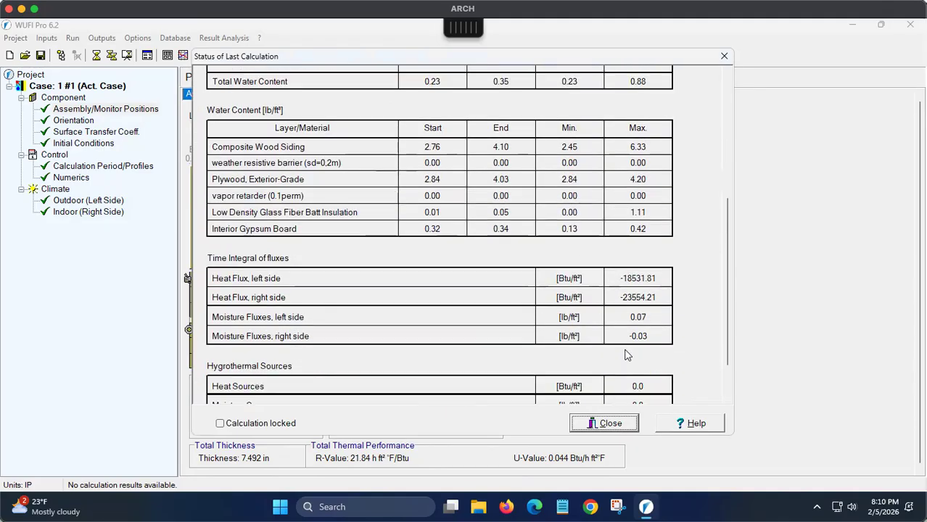
{"action": "left_click", "coordinate": [606, 423]}
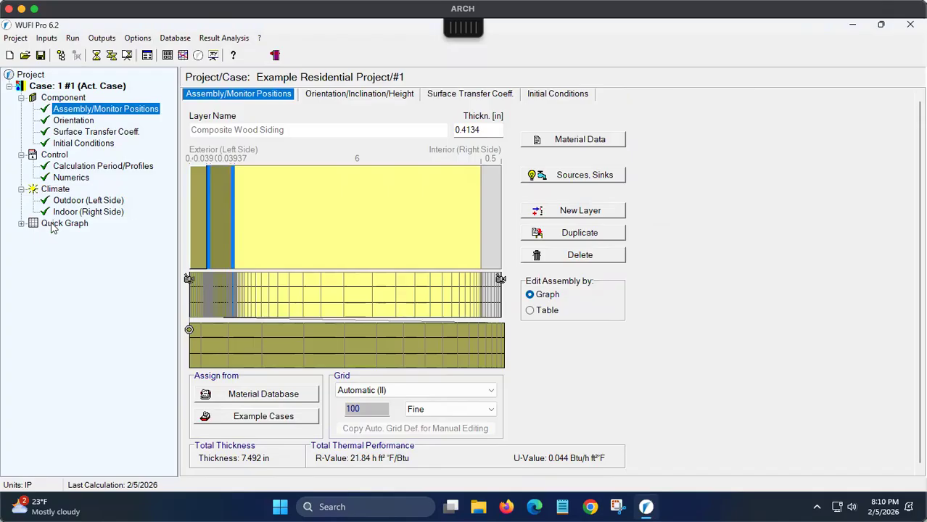
Step: View the quick graphs of total water content and of water content in the siding, weather barrier and plywood layers
{"action": "left_click", "coordinate": [21, 223]}
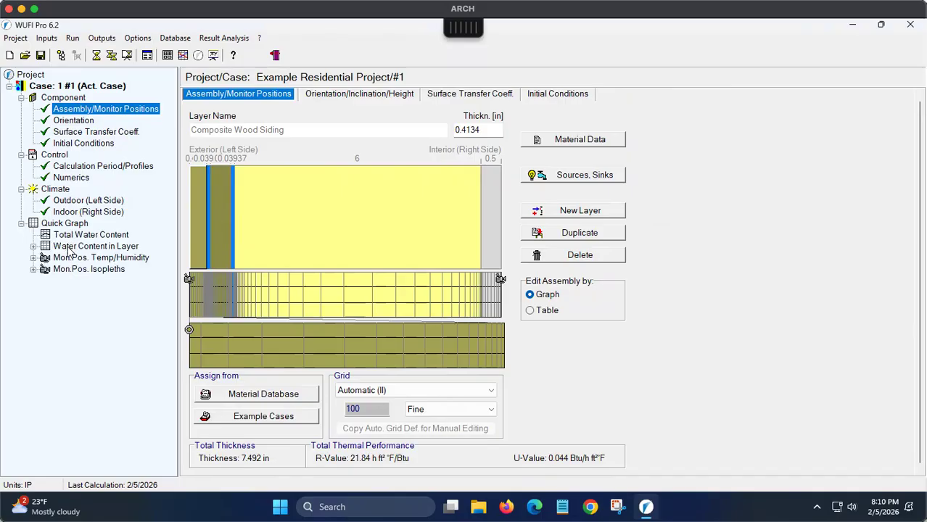
{"action": "left_click", "coordinate": [72, 235]}
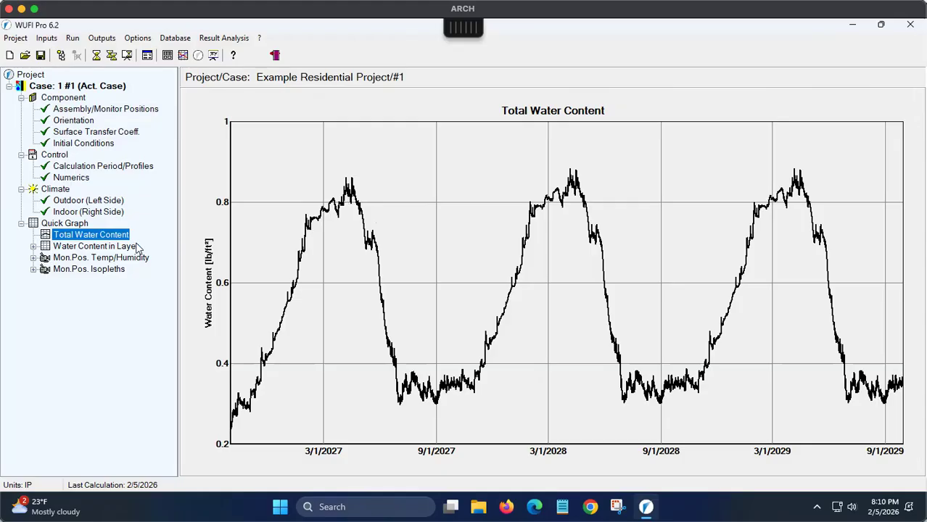
{"action": "left_click", "coordinate": [127, 249]}
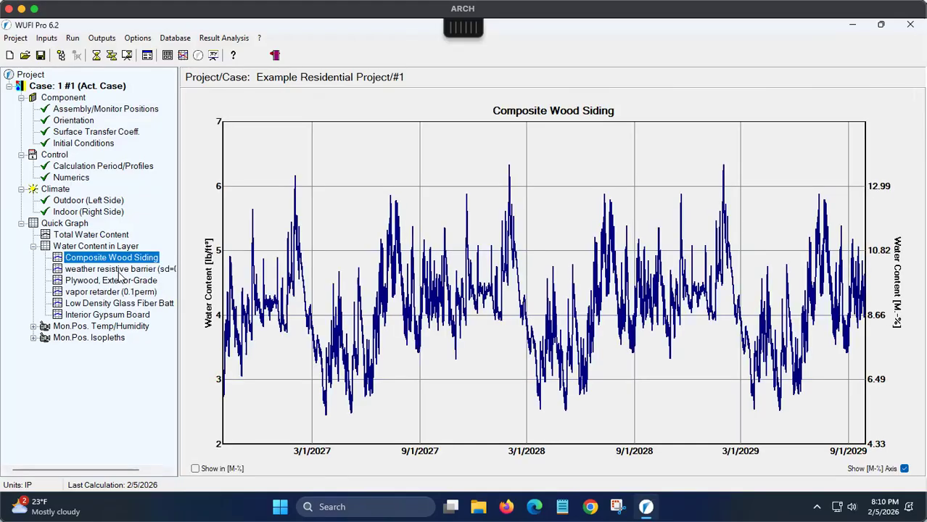
{"action": "left_click", "coordinate": [103, 270]}
{"action": "left_click", "coordinate": [101, 282]}
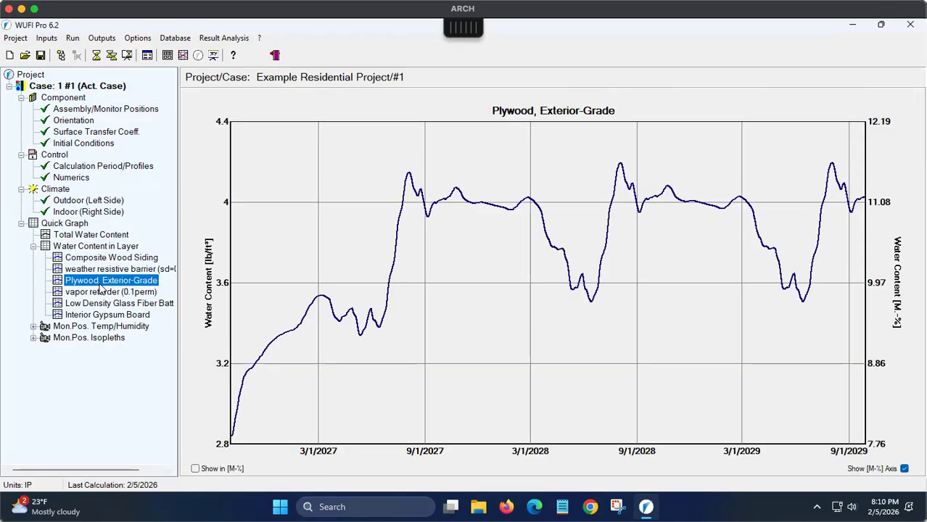
Step: View the temperature and humidity graphs for the exterior and interior surfaces, and the isopleths for the exterior surface
{"action": "left_click", "coordinate": [72, 328]}
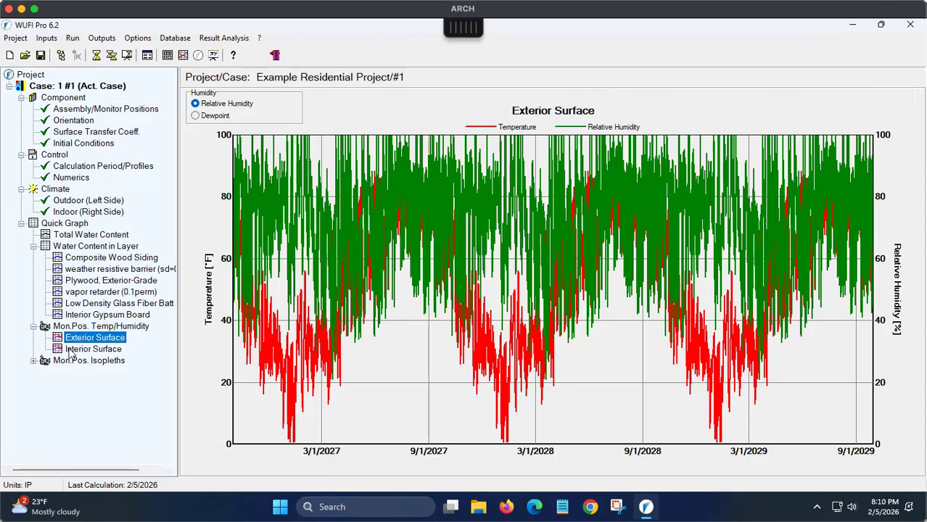
{"action": "left_click", "coordinate": [73, 351]}
{"action": "left_click", "coordinate": [33, 361]}
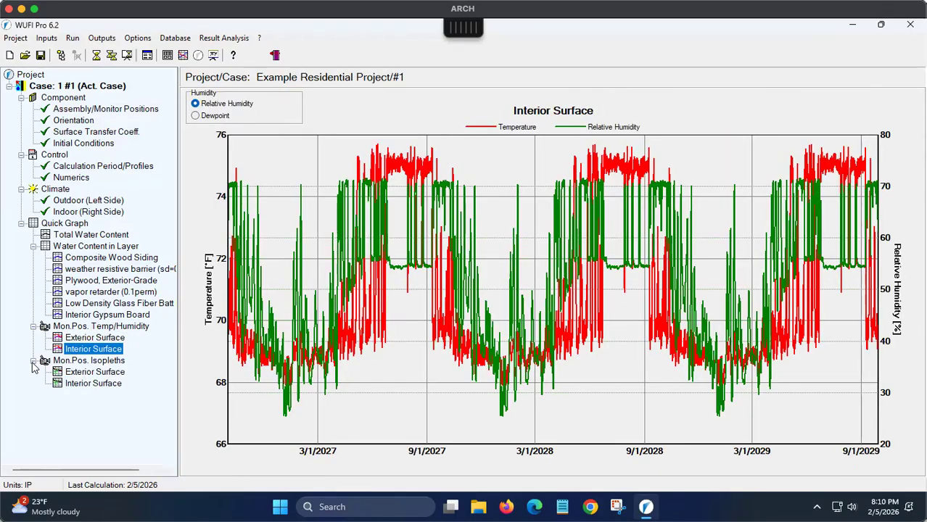
{"action": "left_click", "coordinate": [76, 374]}
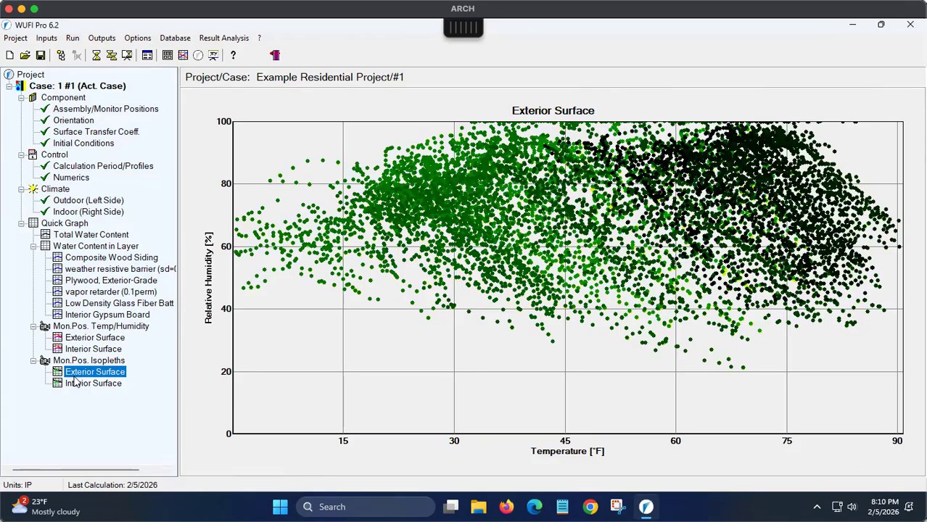
Step: View the isopleths graph for the interior surface and return to the wall assembly layers
{"action": "left_click", "coordinate": [76, 384]}
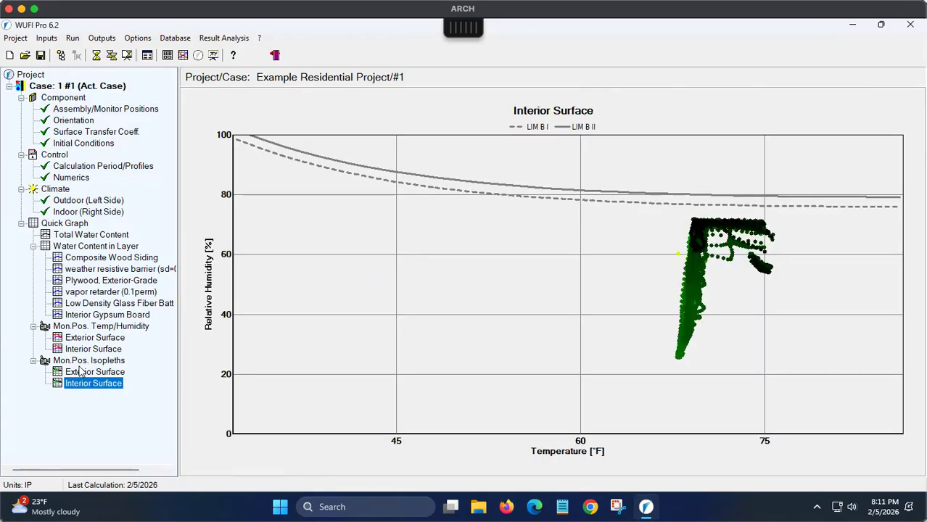
{"action": "left_click", "coordinate": [21, 223]}
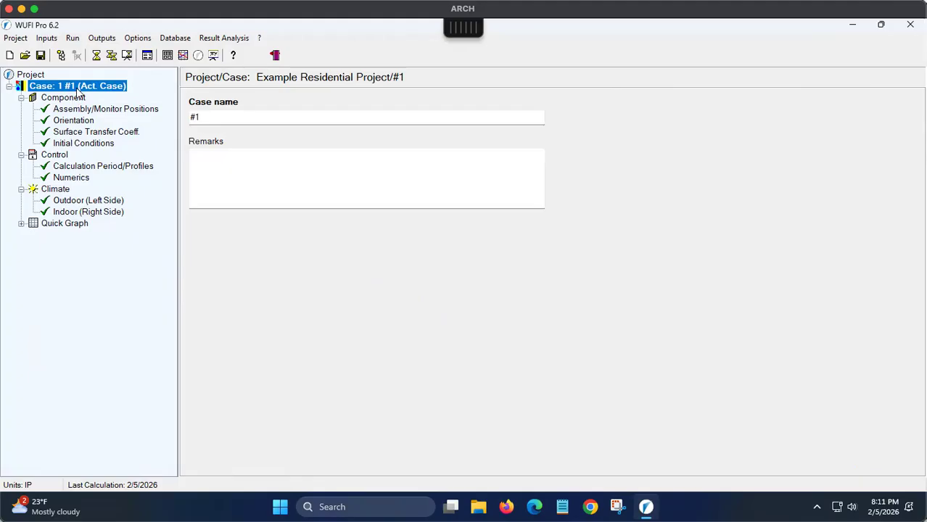
{"action": "left_click", "coordinate": [72, 98]}
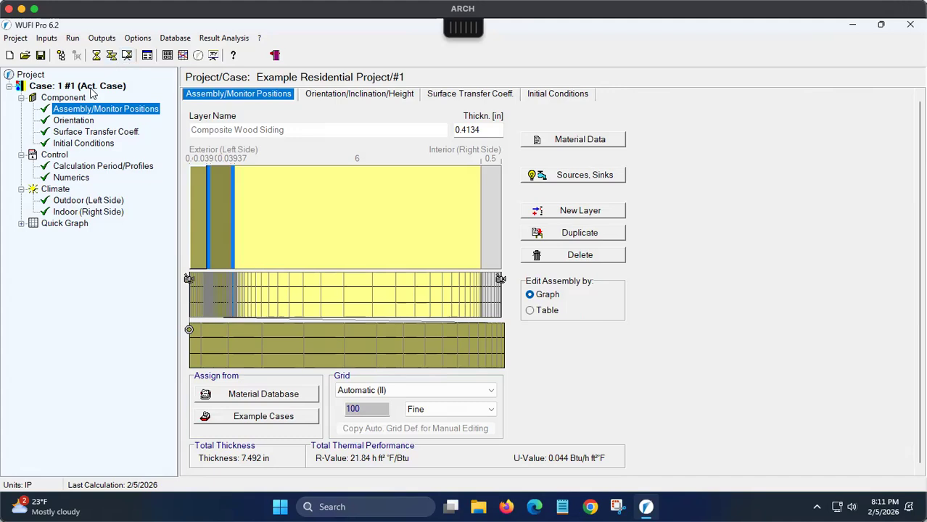
Step: Rerun the calculation with the film animation, overwriting the existing results, and maximize the animation window
{"action": "left_click", "coordinate": [127, 57]}
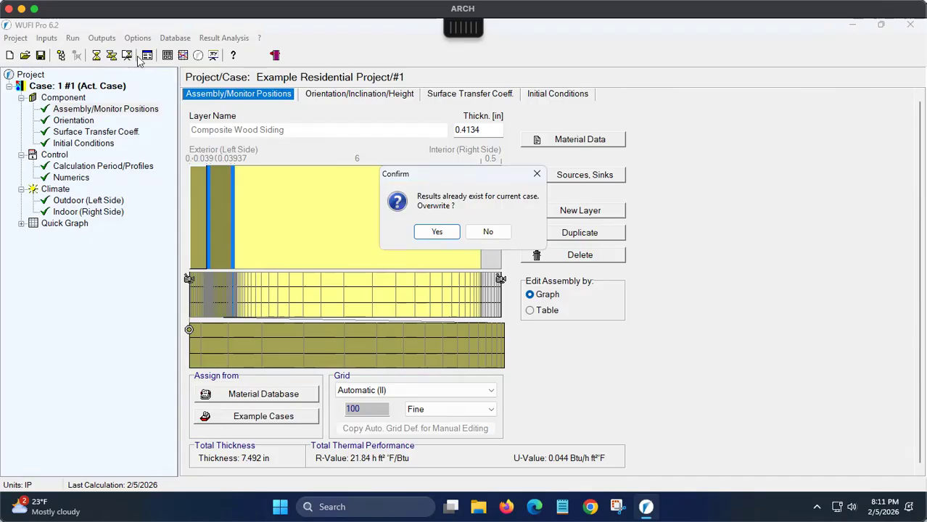
{"action": "left_click", "coordinate": [424, 229]}
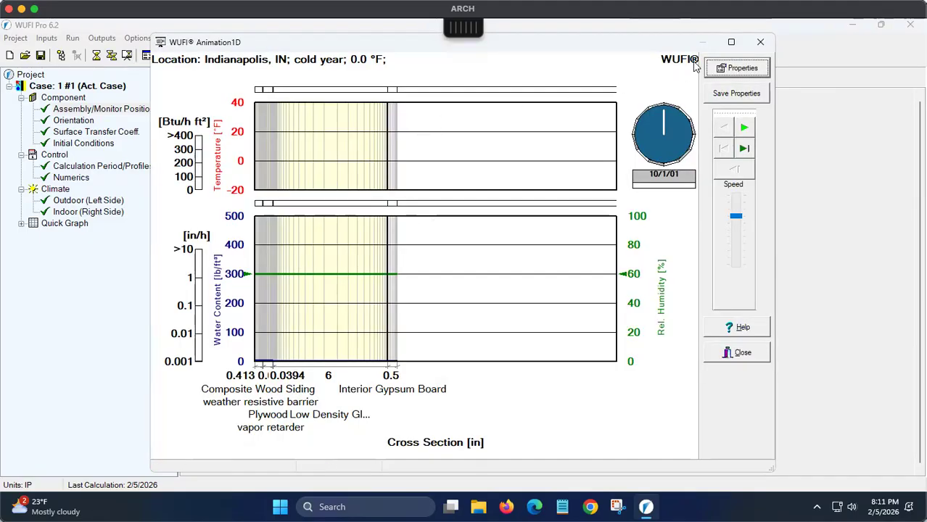
{"action": "left_click", "coordinate": [731, 42]}
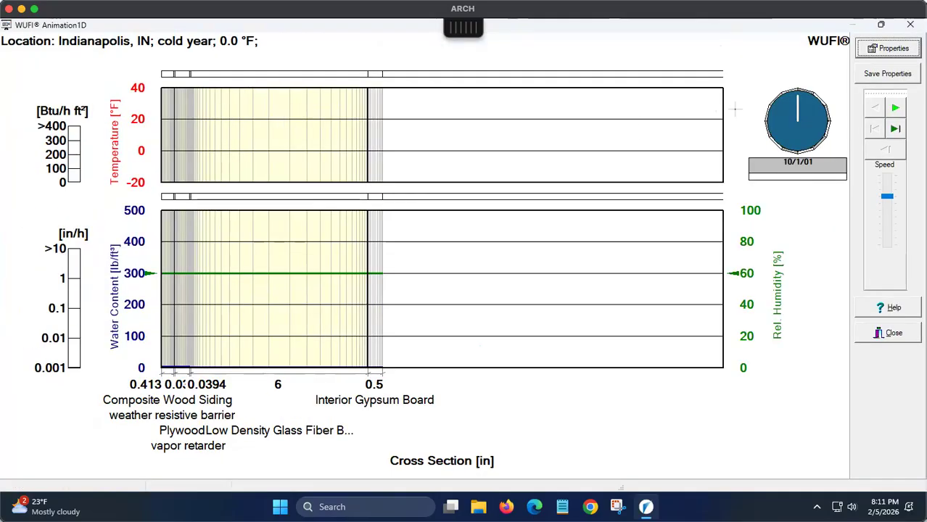
Step: Make the dewpoint curve visible in the film's heat properties and apply the settings
{"action": "left_click", "coordinate": [873, 49]}
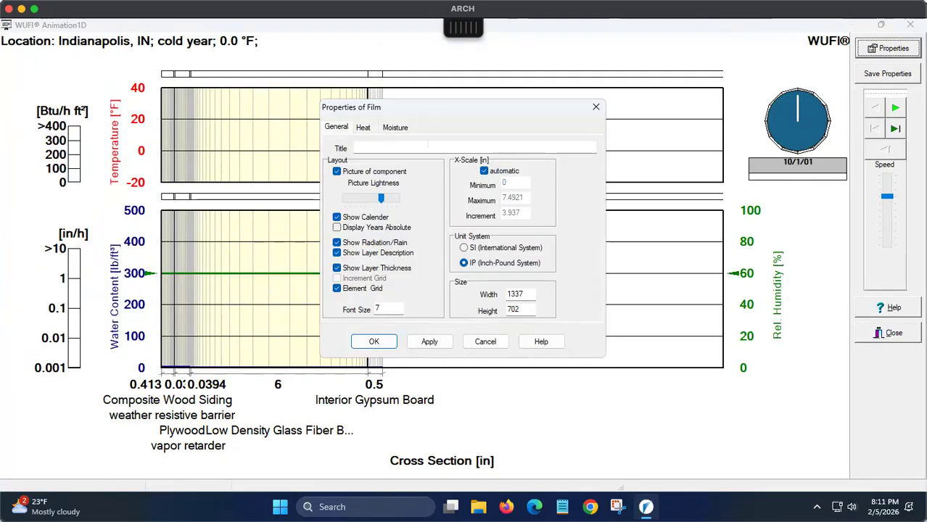
{"action": "left_click", "coordinate": [365, 127]}
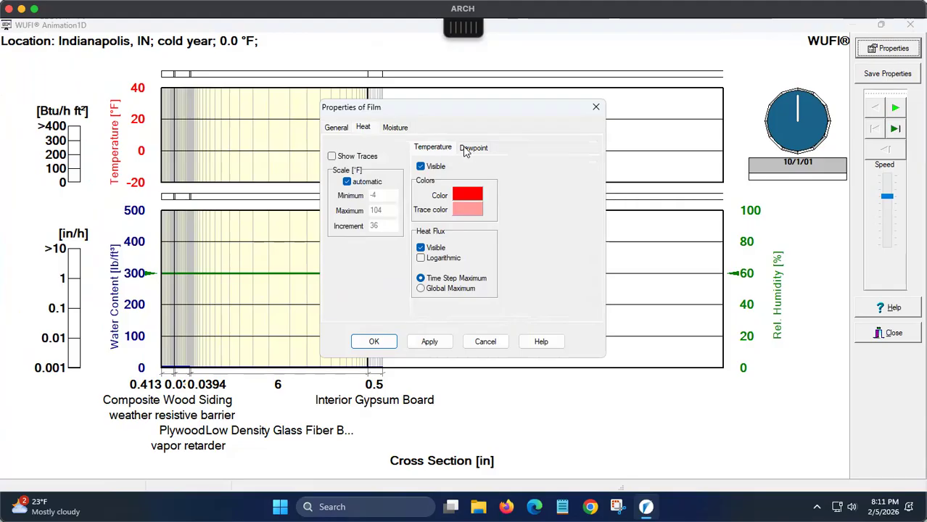
{"action": "left_click", "coordinate": [472, 148]}
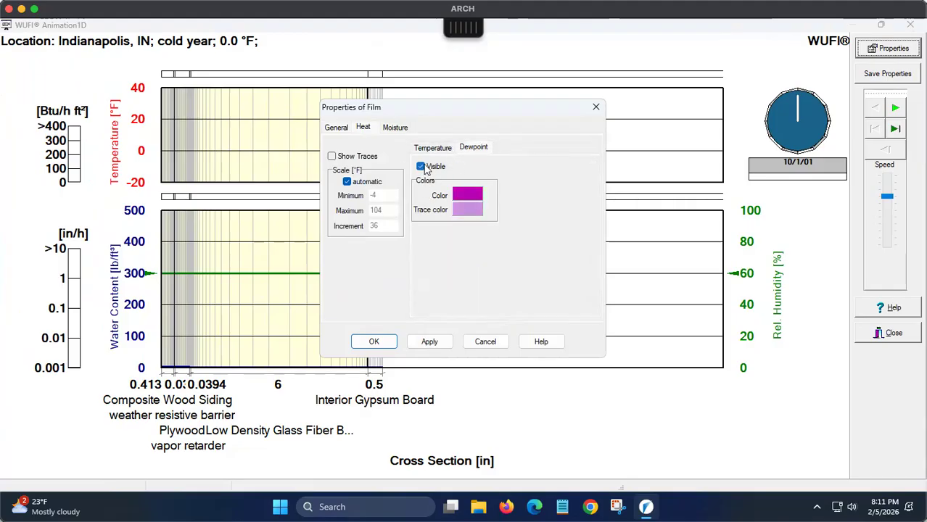
{"action": "left_click", "coordinate": [429, 342]}
{"action": "left_click", "coordinate": [374, 342]}
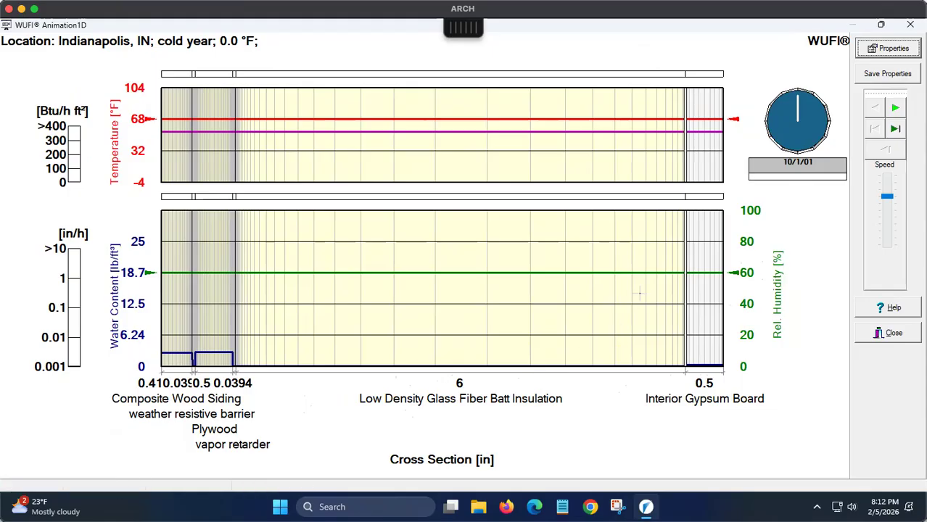
Step: Play the film animation of the wall section at adjusted speeds, stop it, and close the animation and calculation status report
{"action": "left_click", "coordinate": [896, 109]}
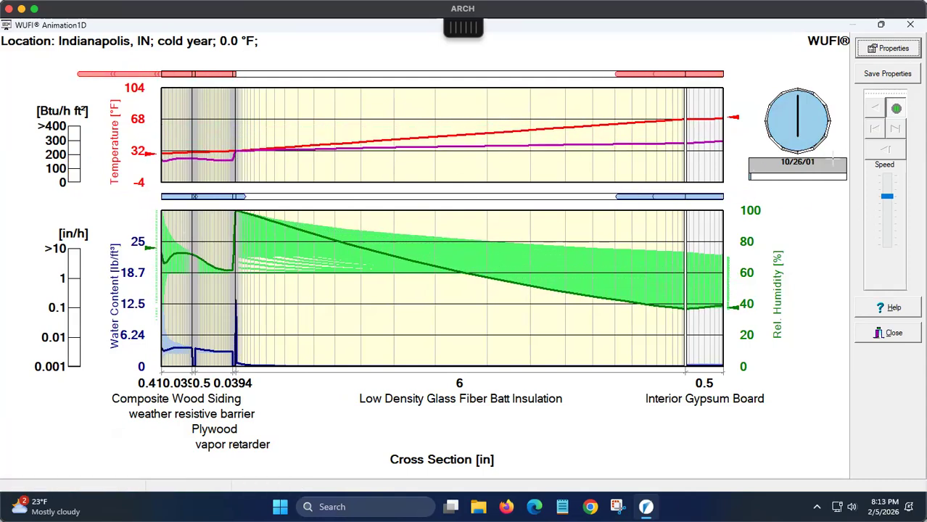
{"action": "left_click", "coordinate": [889, 188]}
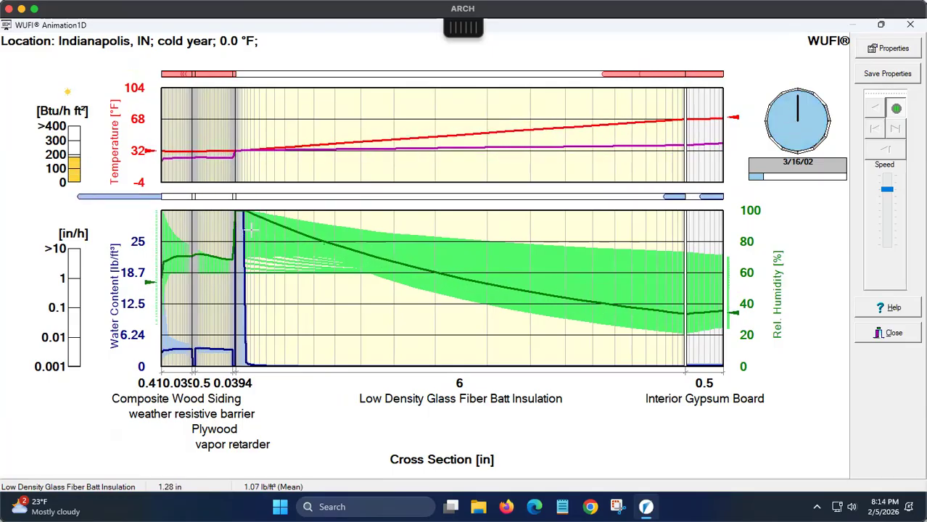
{"action": "left_click_drag", "start_coordinate": [887, 189], "coordinate": [887, 185]}
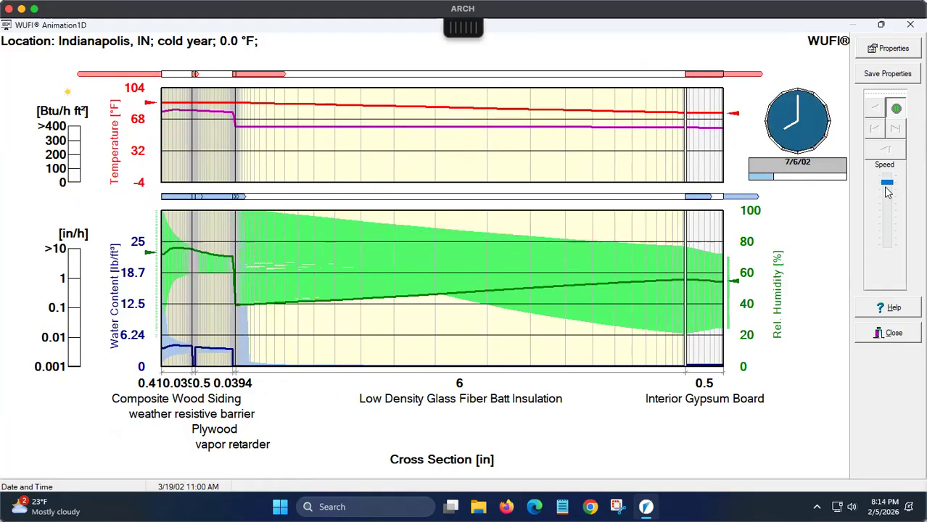
{"action": "left_click", "coordinate": [887, 189]}
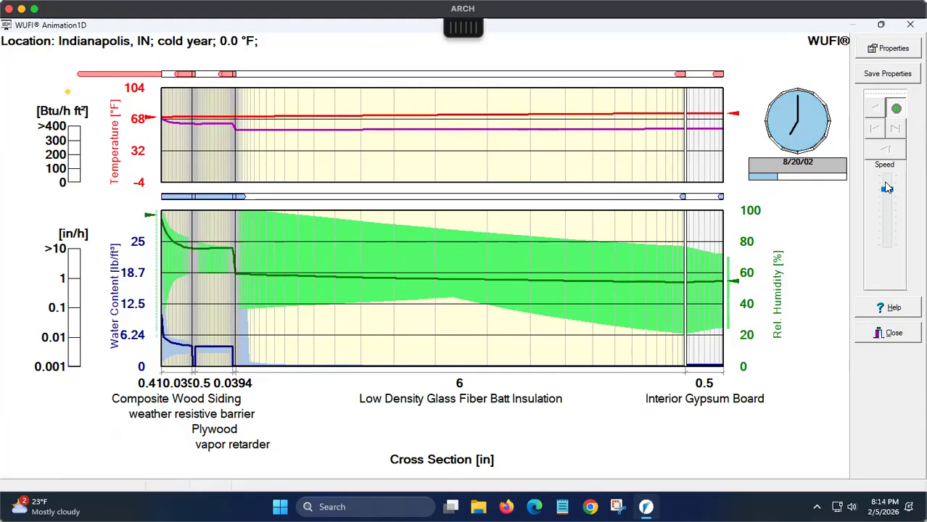
{"action": "left_click", "coordinate": [897, 109]}
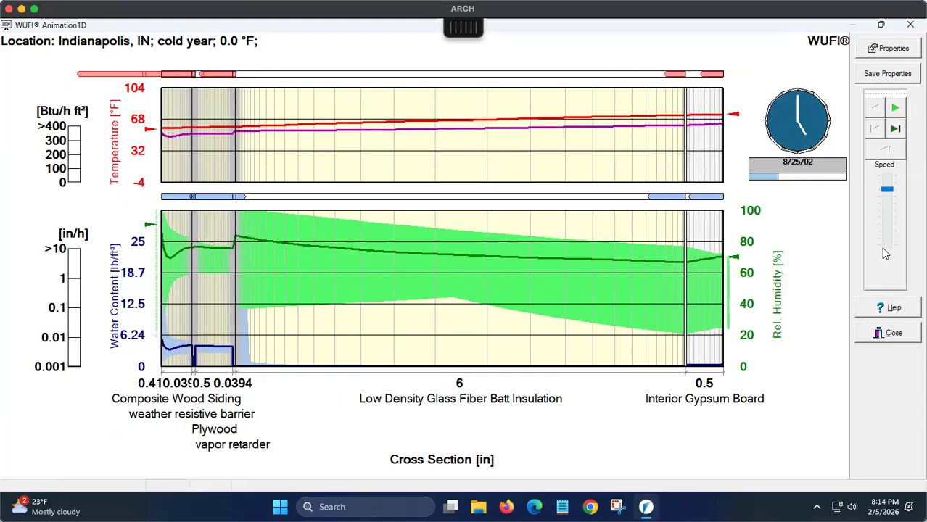
{"action": "left_click", "coordinate": [870, 334]}
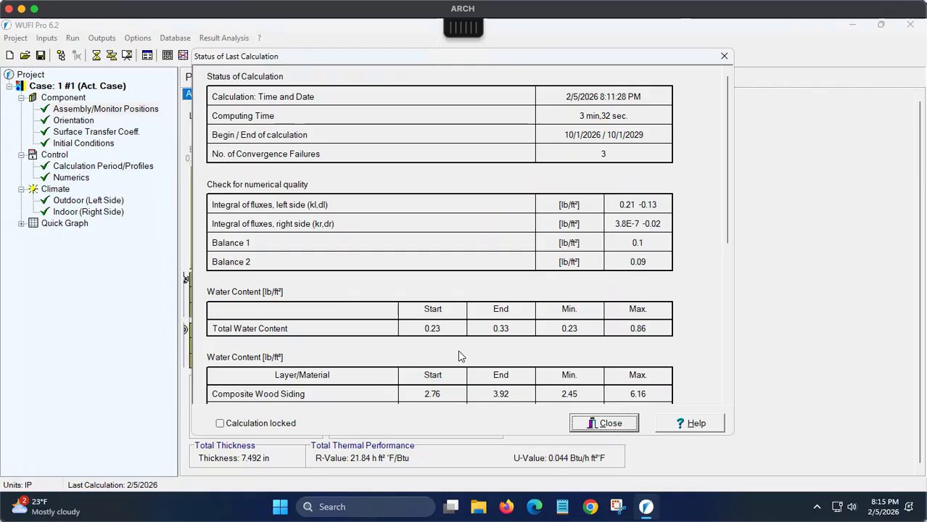
{"action": "left_click", "coordinate": [603, 426]}
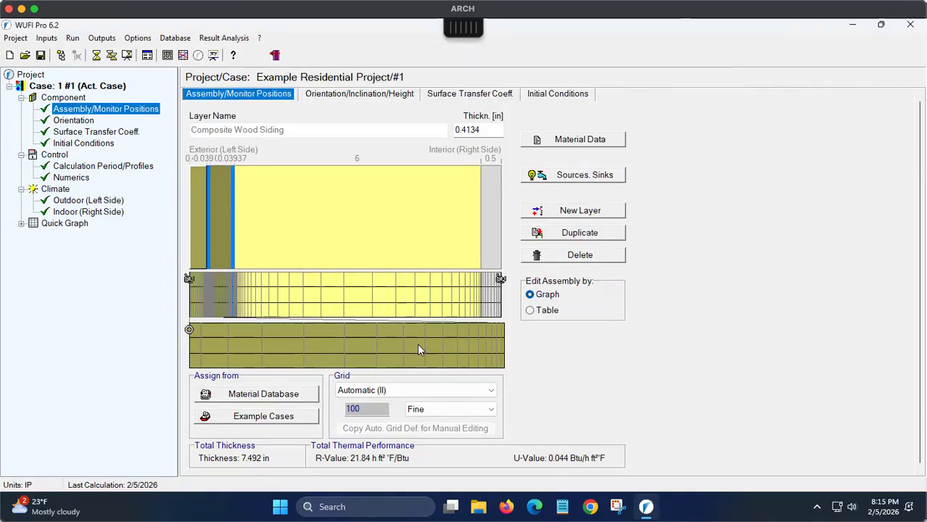
Step: Delete the vapor retarder (0.1perm) layer between the plywood and the glass fiber batt insulation
{"action": "left_click", "coordinate": [233, 249]}
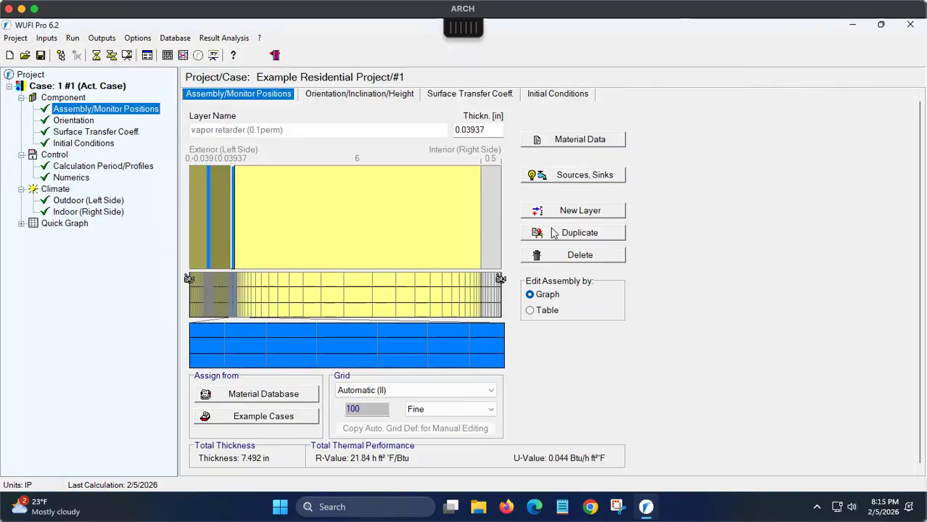
{"action": "left_click", "coordinate": [554, 256]}
{"action": "left_click", "coordinate": [446, 234]}
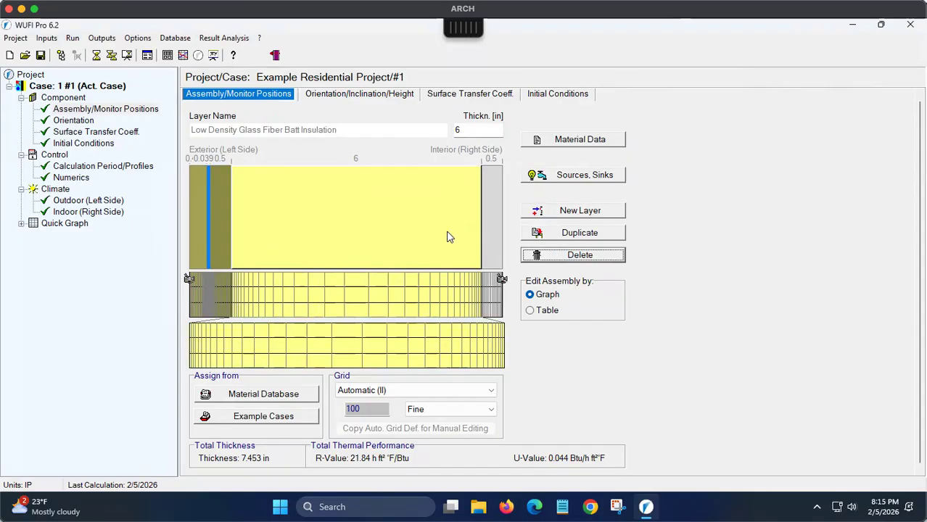
Step: Add a layer between the batt insulation and gypsum board and assign it 3M Vapor Permeable Air Barrier 3015VP, 0.03937 in thick
{"action": "left_click", "coordinate": [560, 209]}
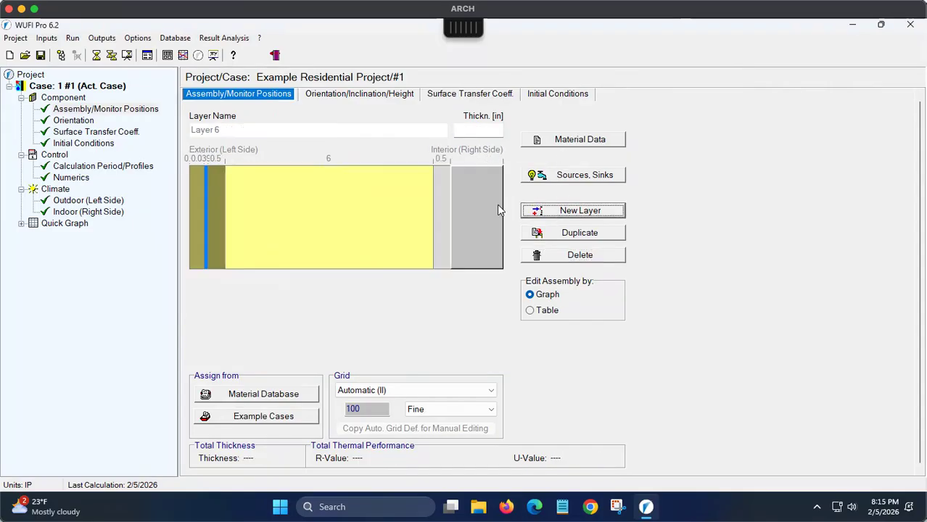
{"action": "left_click_drag", "start_coordinate": [459, 197], "coordinate": [431, 200]}
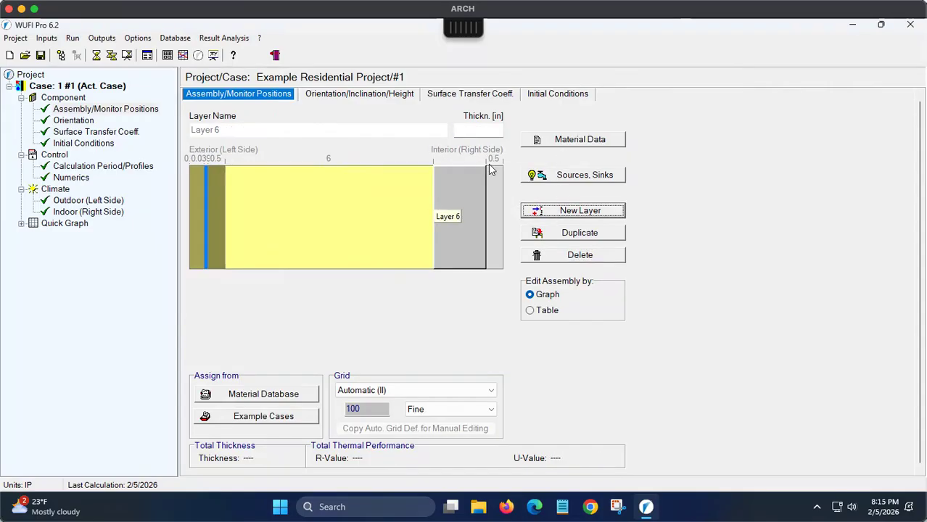
{"action": "left_click", "coordinate": [558, 140]}
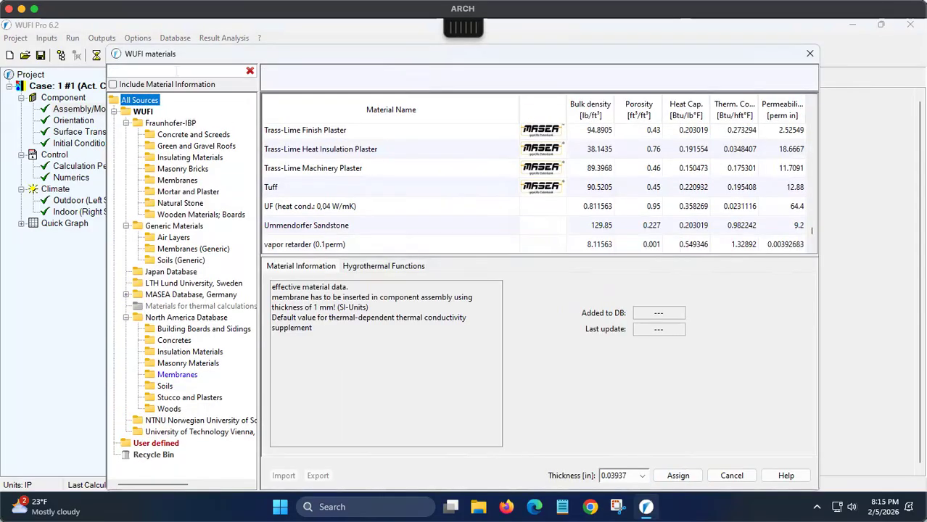
{"action": "type", "text": "vapo"}
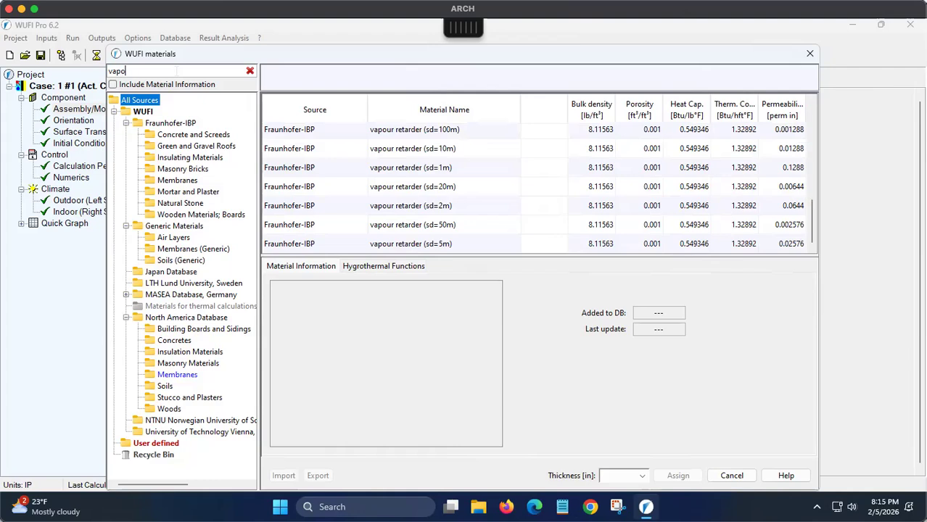
{"action": "type", "text": "r"}
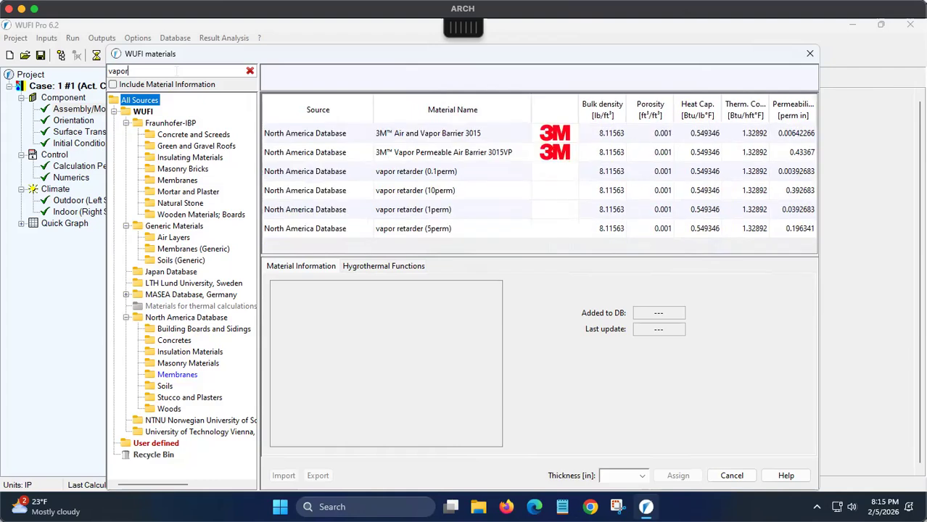
{"action": "left_click", "coordinate": [432, 155]}
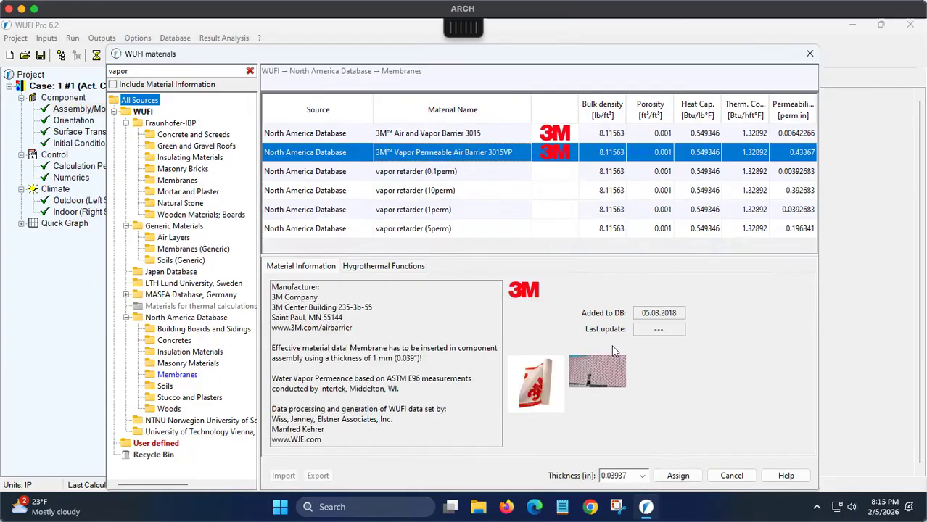
{"action": "left_click", "coordinate": [677, 476]}
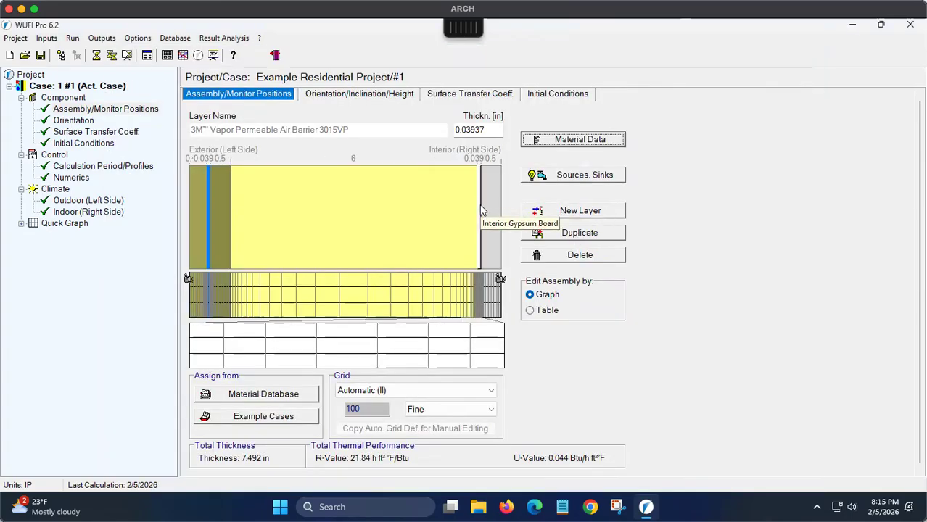
Step: Try the weather resistive barrier on the interior side of the batt insulation and return it between the siding and plywood
{"action": "left_click", "coordinate": [207, 219]}
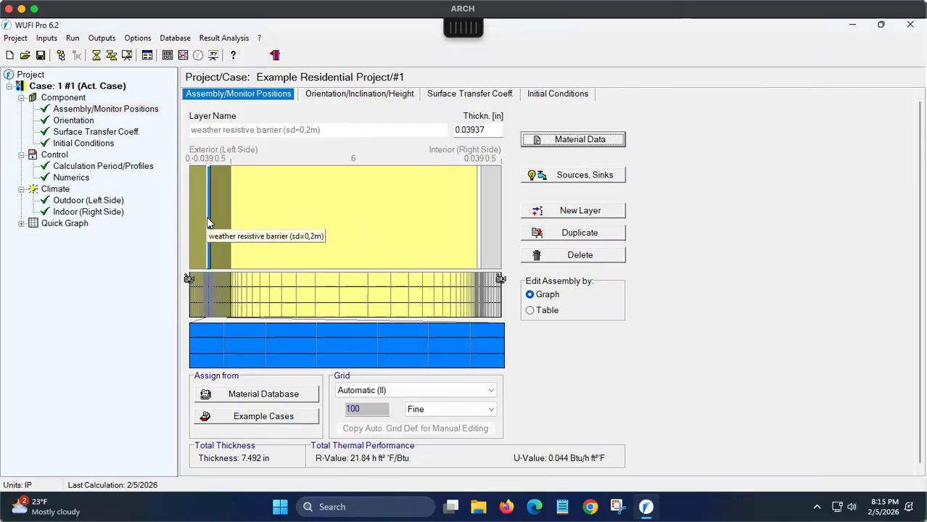
{"action": "left_click_drag", "start_coordinate": [209, 213], "coordinate": [234, 213]}
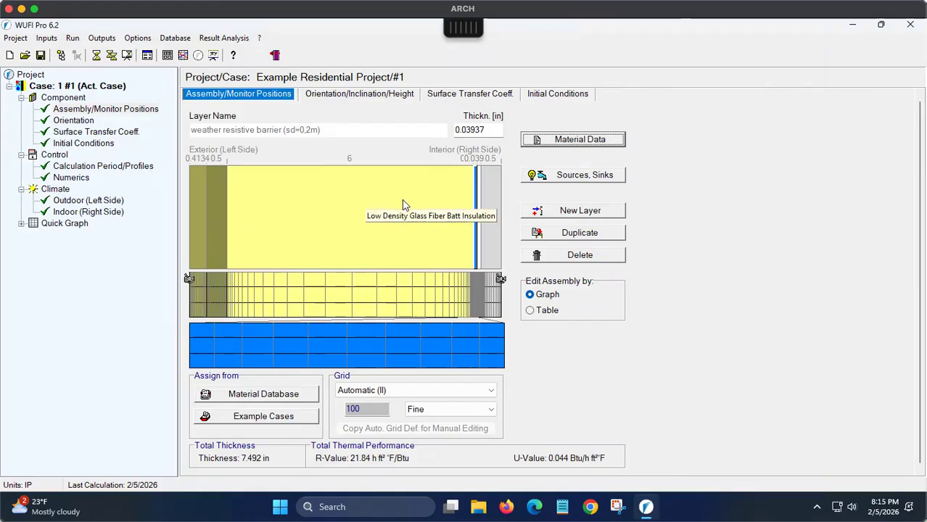
{"action": "left_click_drag", "start_coordinate": [476, 224], "coordinate": [209, 232]}
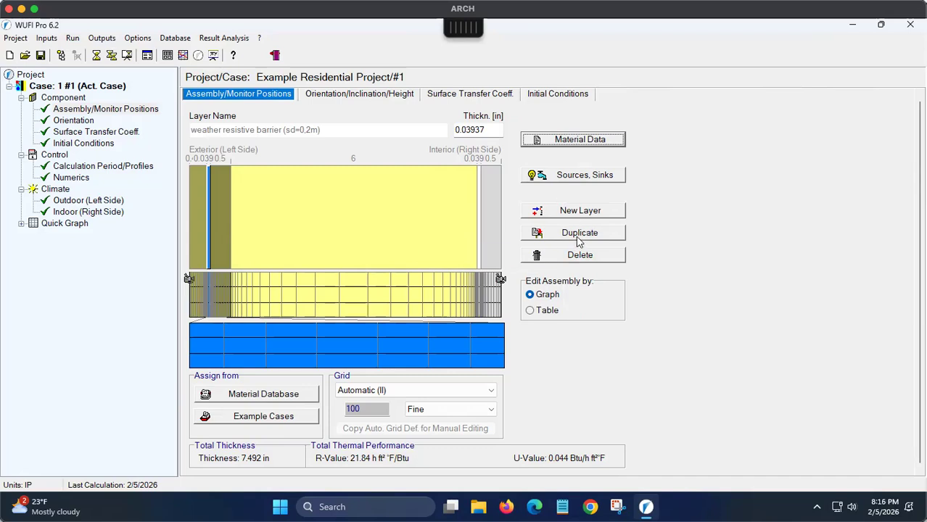
Step: Rerun the calculation with film for the revised assembly, overwriting the results, and show the dewpoint curve in the maximized animation
{"action": "left_click", "coordinate": [127, 56]}
{"action": "left_click", "coordinate": [436, 232]}
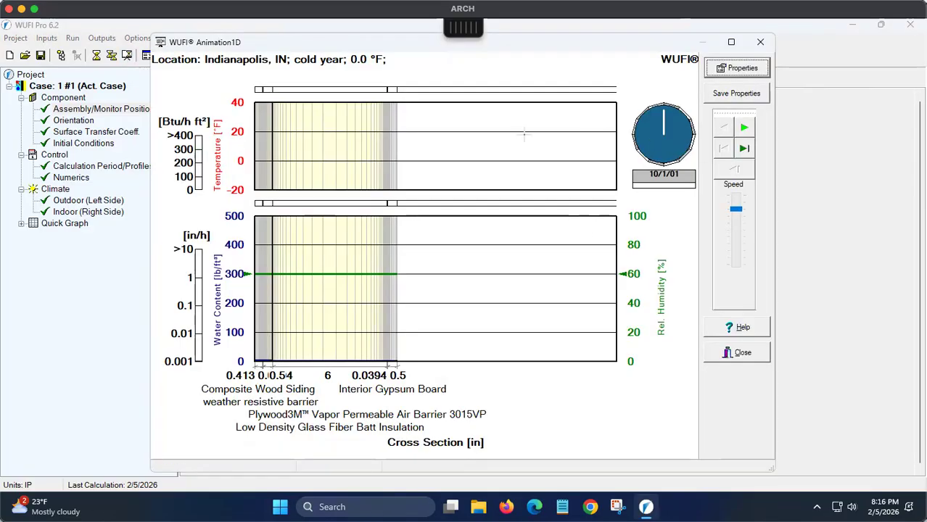
{"action": "left_click", "coordinate": [743, 69]}
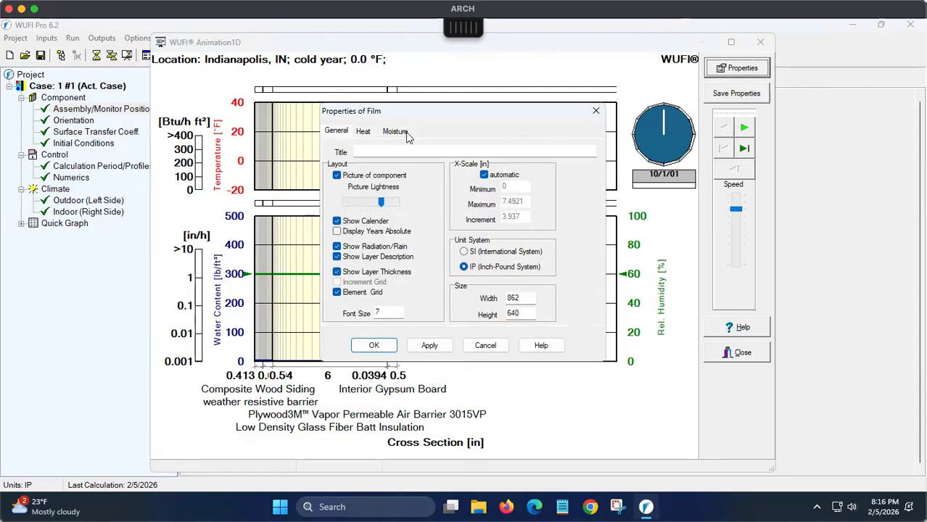
{"action": "left_click", "coordinate": [363, 132]}
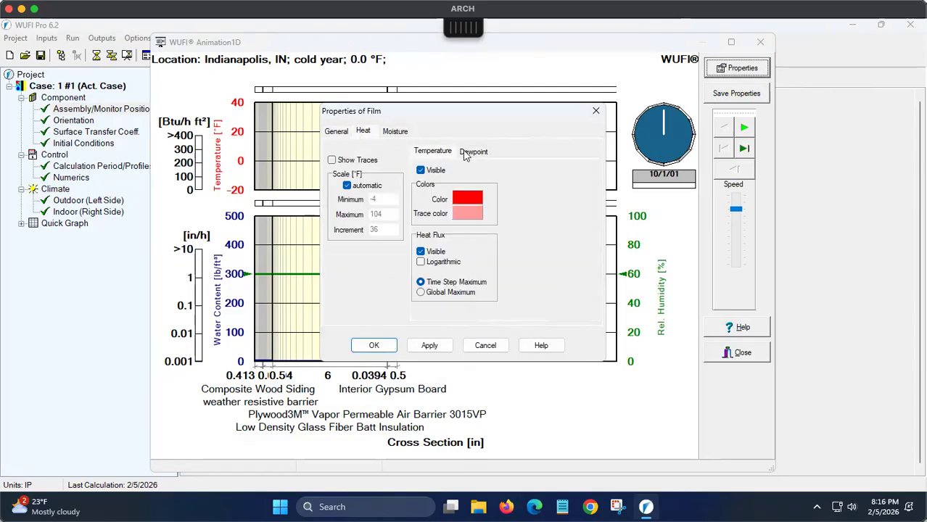
{"action": "left_click", "coordinate": [467, 154]}
{"action": "left_click", "coordinate": [429, 346]}
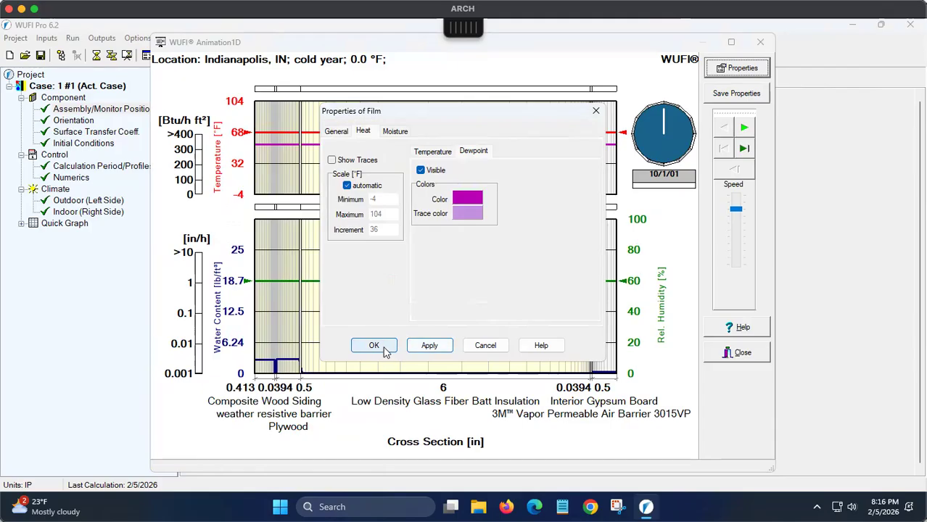
{"action": "left_click", "coordinate": [374, 345]}
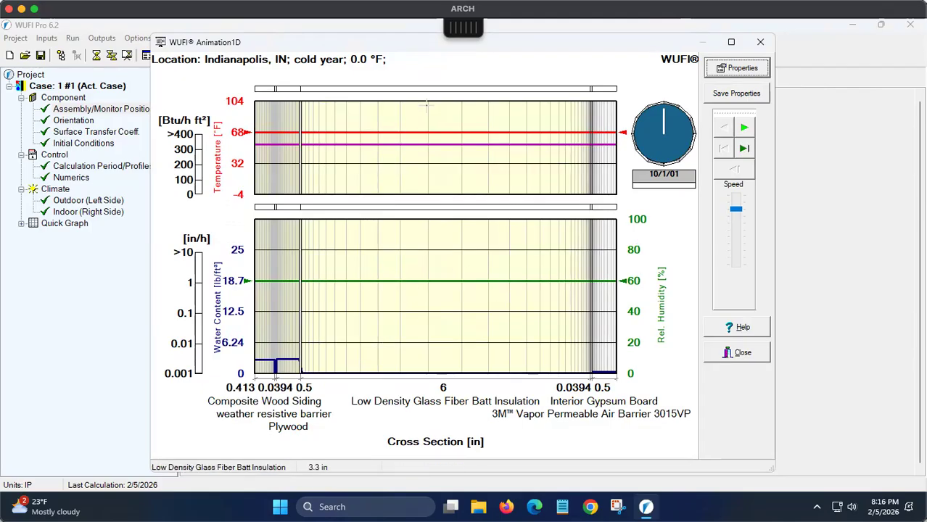
{"action": "left_click", "coordinate": [733, 43]}
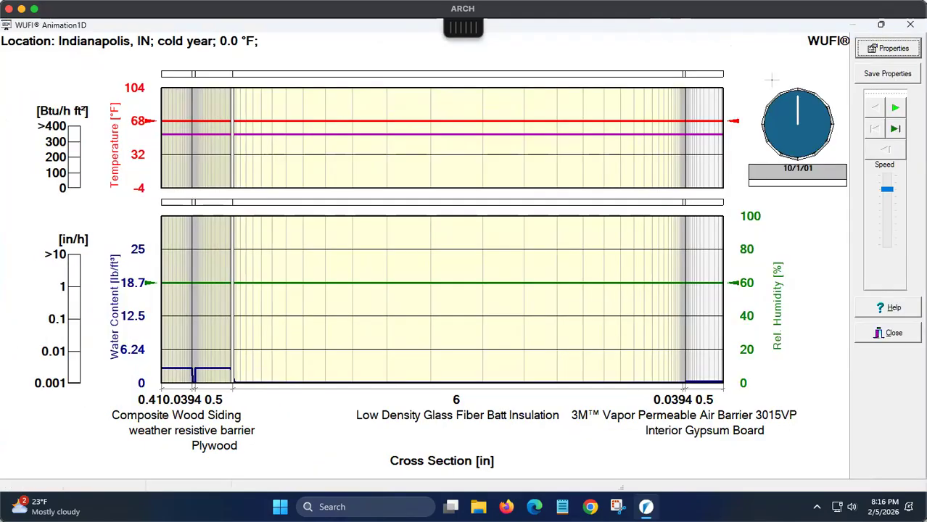
Step: Play the revised assembly's film at varying speeds to examine moisture and dewpoint, pause it, and close the animation and calculation status
{"action": "left_click", "coordinate": [898, 109]}
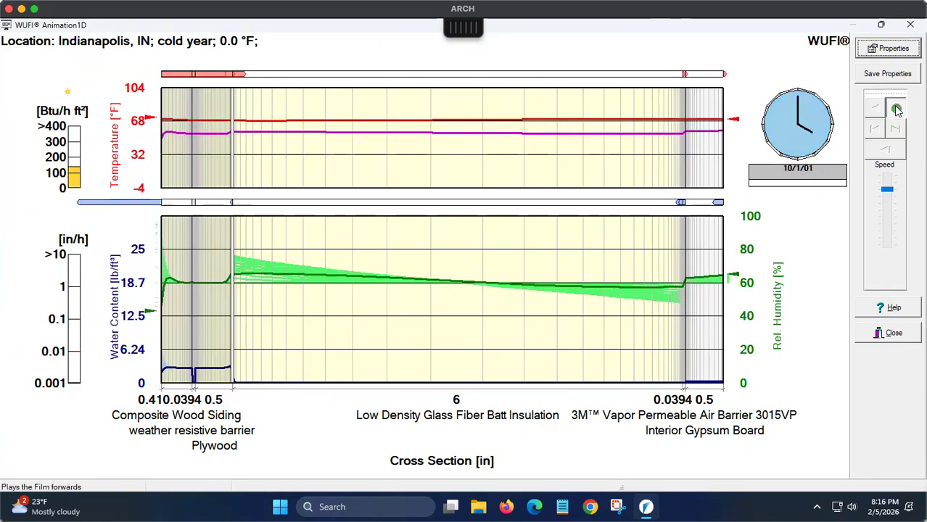
{"action": "left_click", "coordinate": [887, 183]}
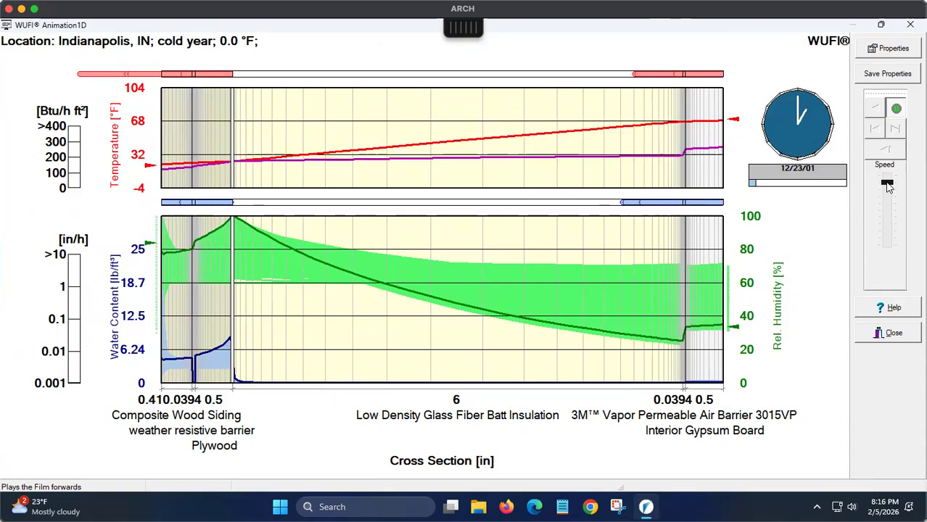
{"action": "left_click", "coordinate": [889, 188]}
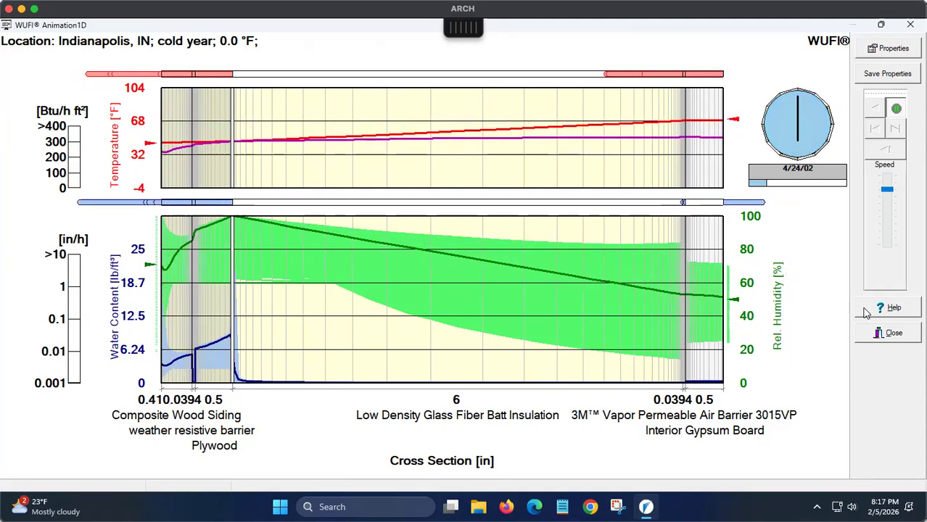
{"action": "left_click_drag", "start_coordinate": [888, 189], "coordinate": [888, 190]}
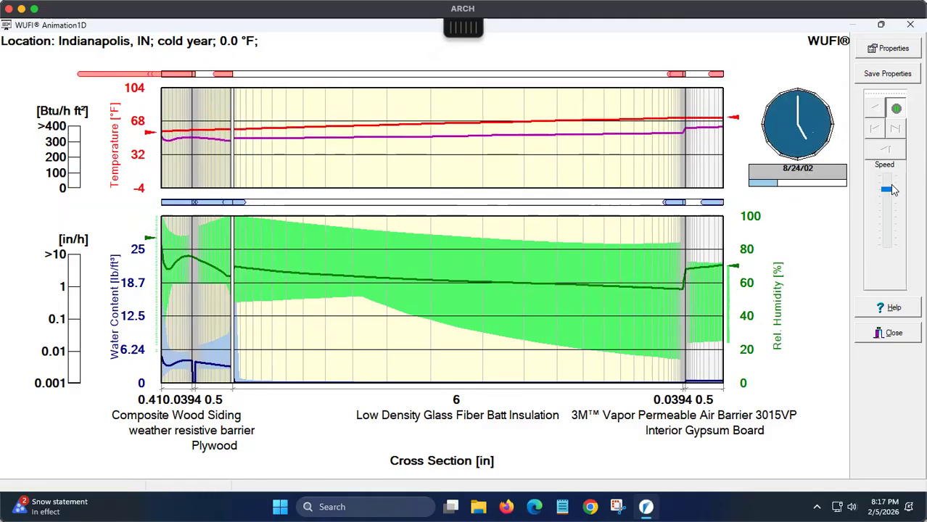
{"action": "left_click_drag", "start_coordinate": [889, 190], "coordinate": [891, 185]}
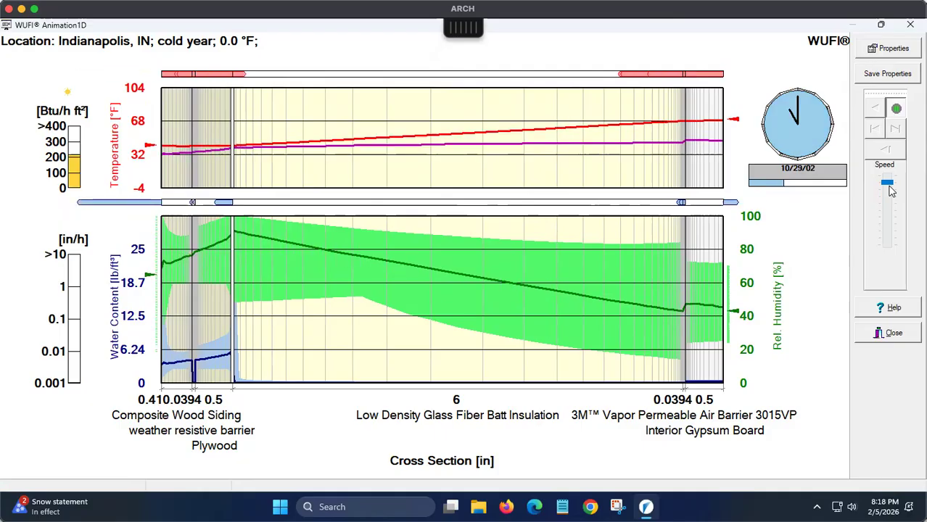
{"action": "left_click", "coordinate": [890, 187]}
{"action": "left_click_drag", "start_coordinate": [891, 187], "coordinate": [891, 185]}
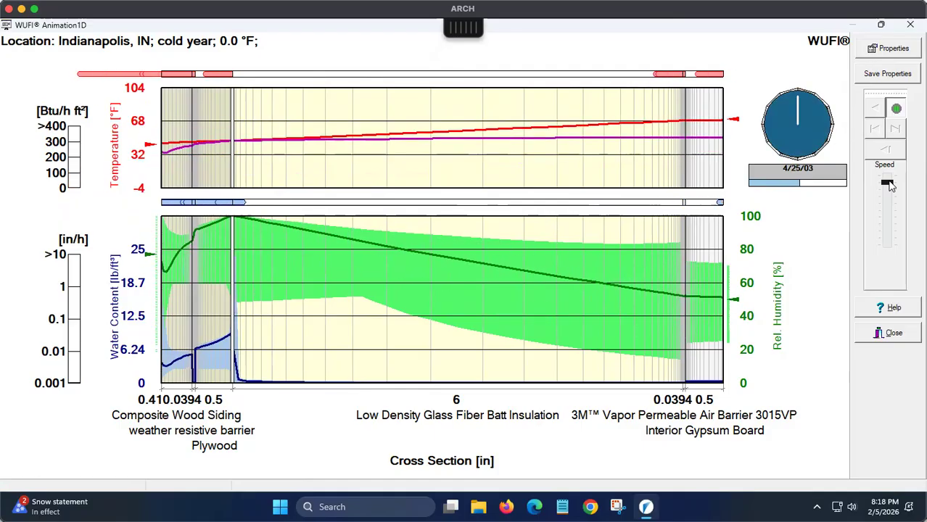
{"action": "left_click_drag", "start_coordinate": [891, 187], "coordinate": [890, 193]}
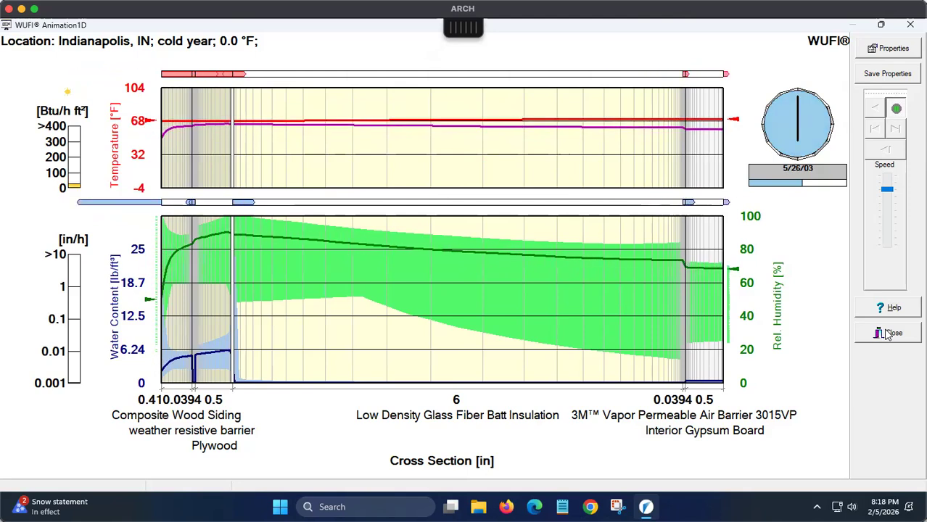
{"action": "left_click", "coordinate": [897, 109]}
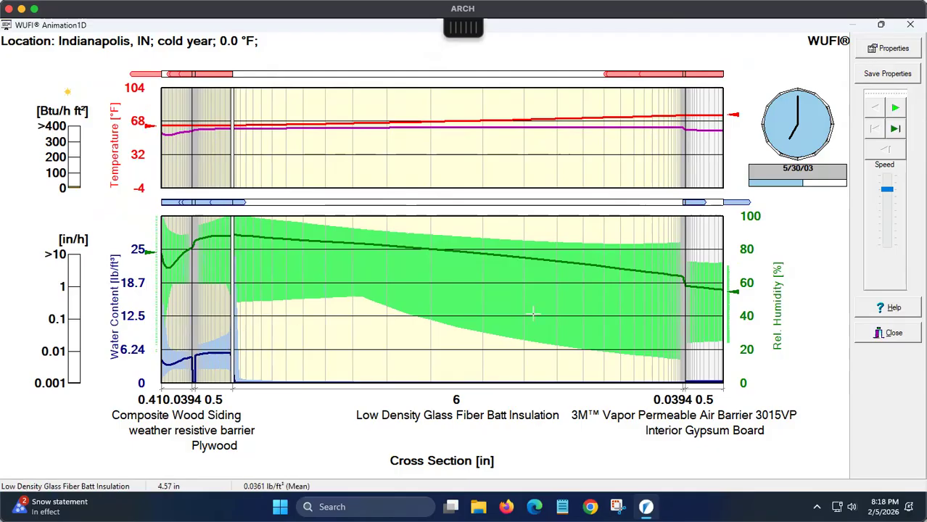
{"action": "left_click", "coordinate": [873, 333]}
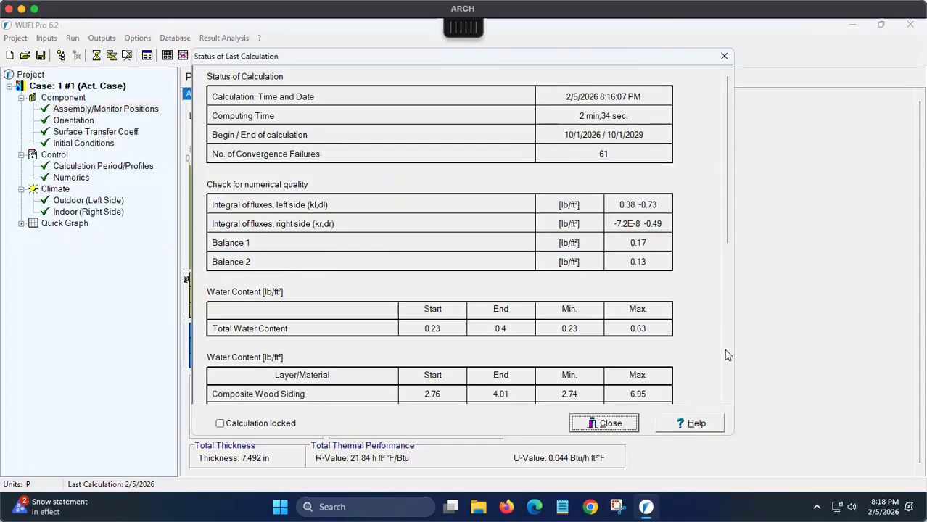
{"action": "left_click", "coordinate": [614, 425]}
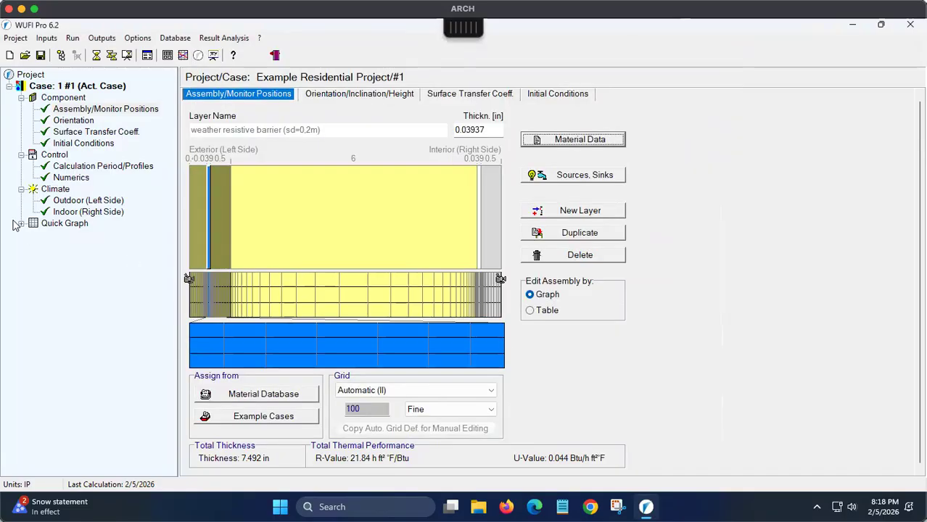
Step: View the water content graphs for the composite wood siding and the total assembly, and return to the assembly layers
{"action": "left_click", "coordinate": [22, 223]}
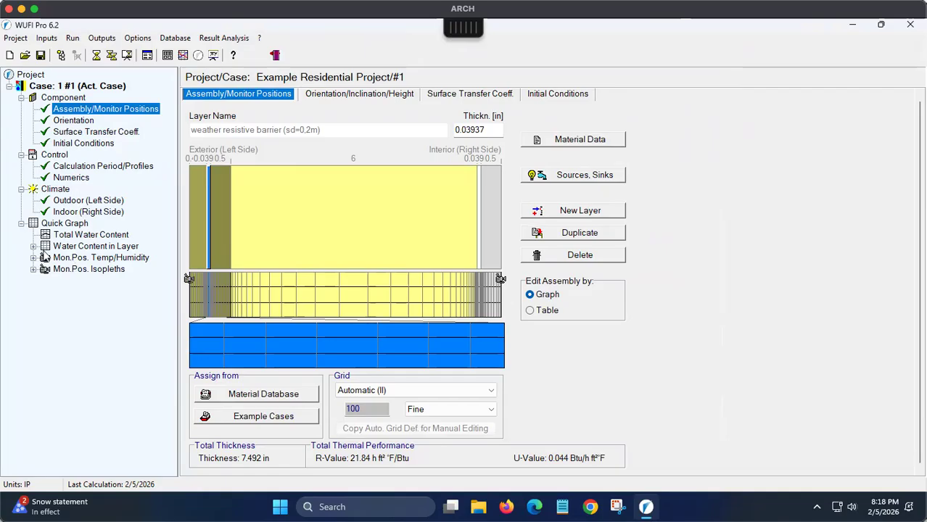
{"action": "left_click", "coordinate": [33, 246]}
{"action": "left_click", "coordinate": [81, 248]}
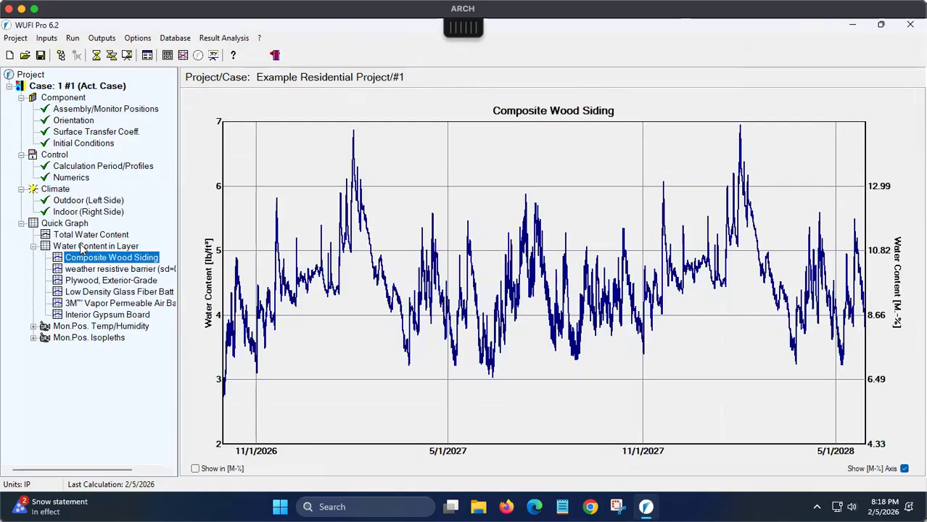
{"action": "left_click", "coordinate": [64, 235]}
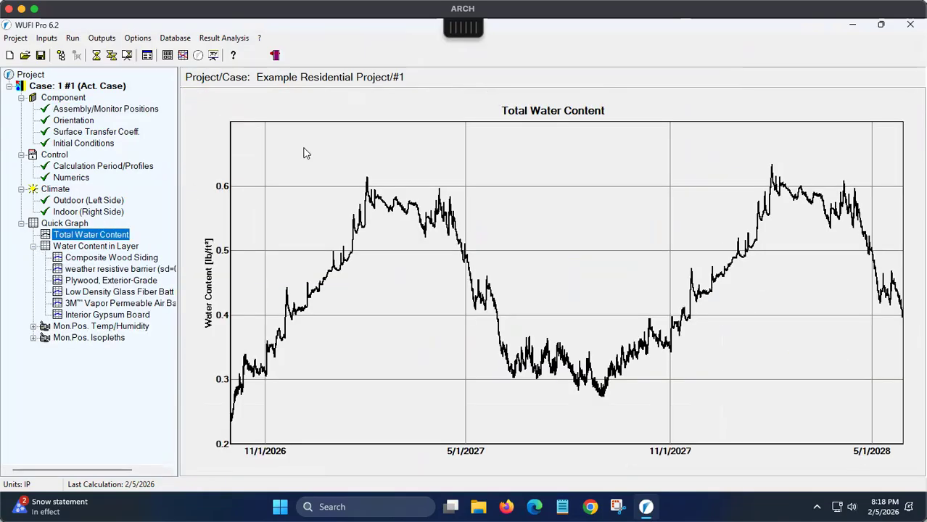
{"action": "left_click", "coordinate": [95, 109]}
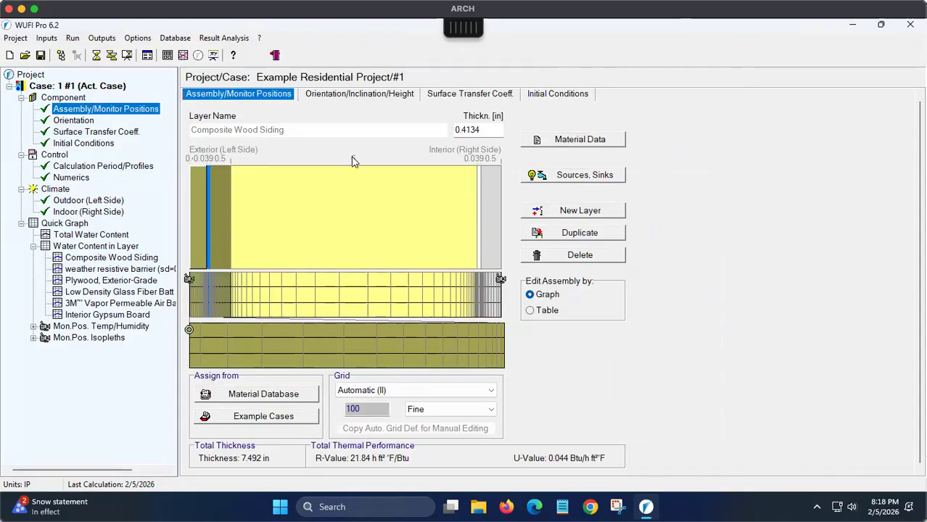